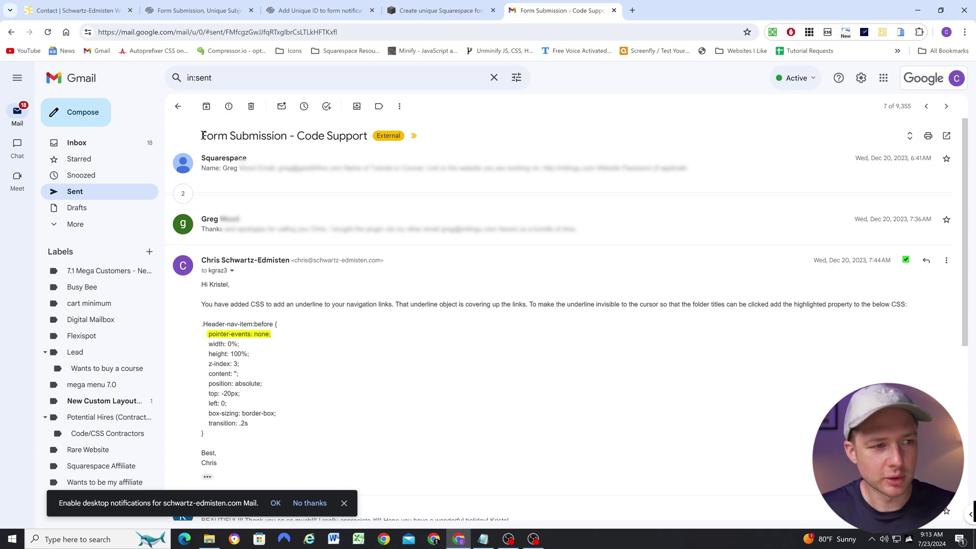
Expand the first two Squarespace form submissions and reveal the two hidden messages in the thread.
left_click_drag(203, 135, 372, 139)
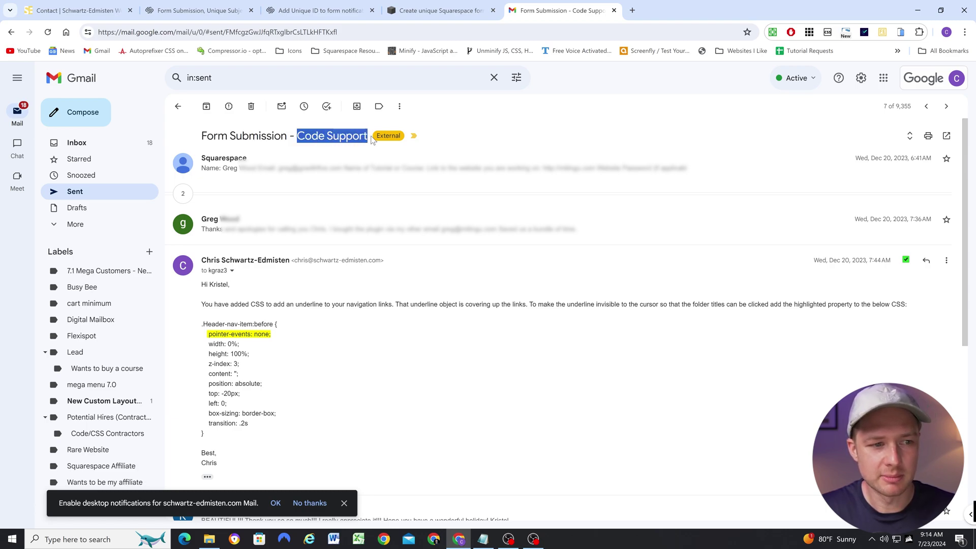
left_click(341, 141)
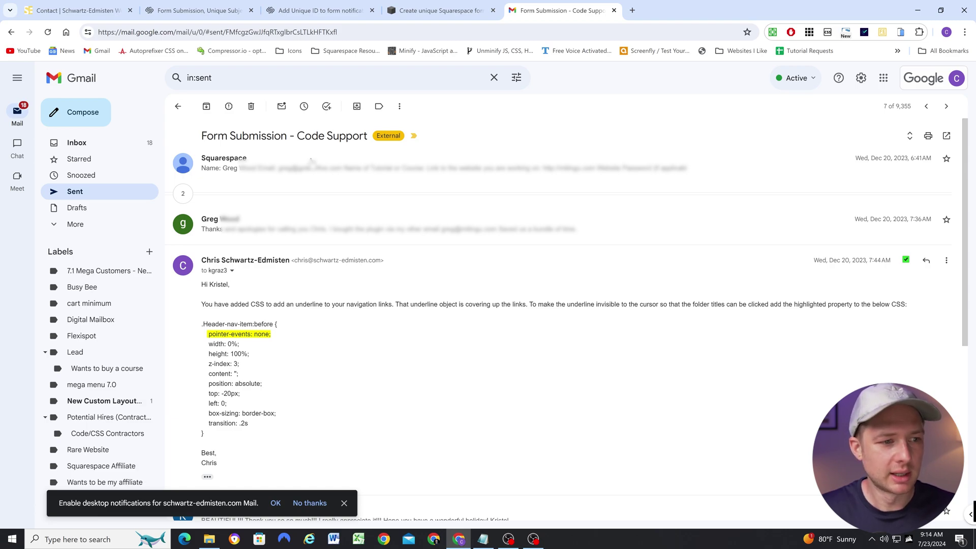
left_click(367, 171)
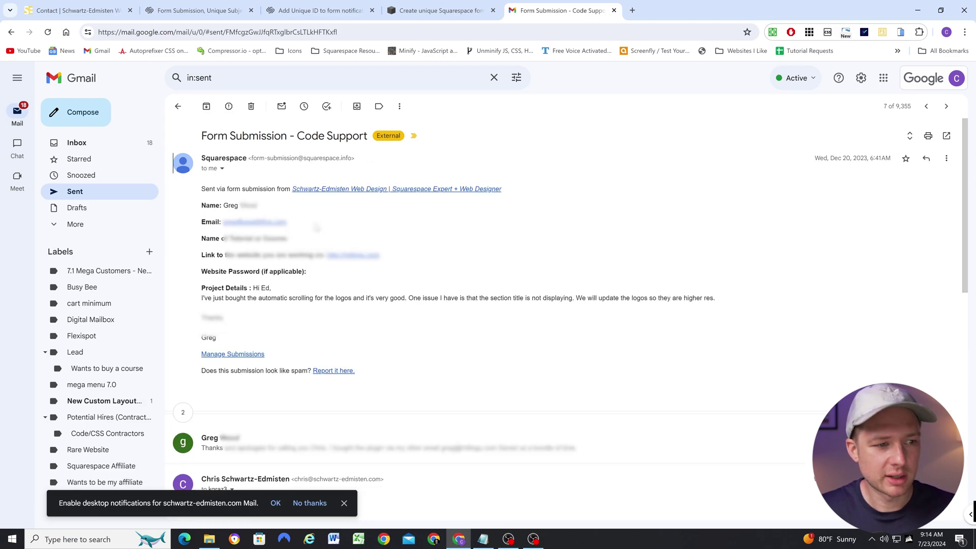
scroll(318, 228, "down", 2)
left_click(182, 317)
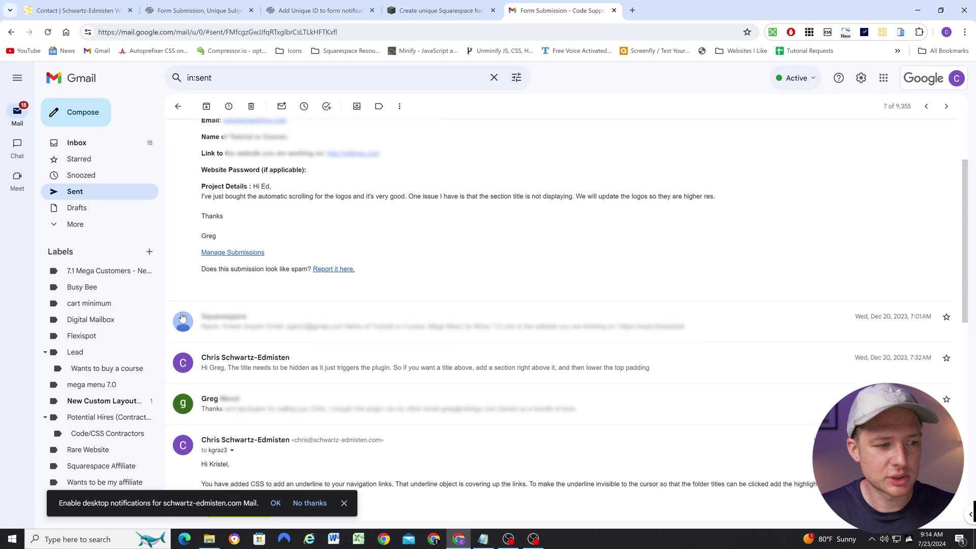
scroll(305, 285, "down", 1)
left_click(410, 267)
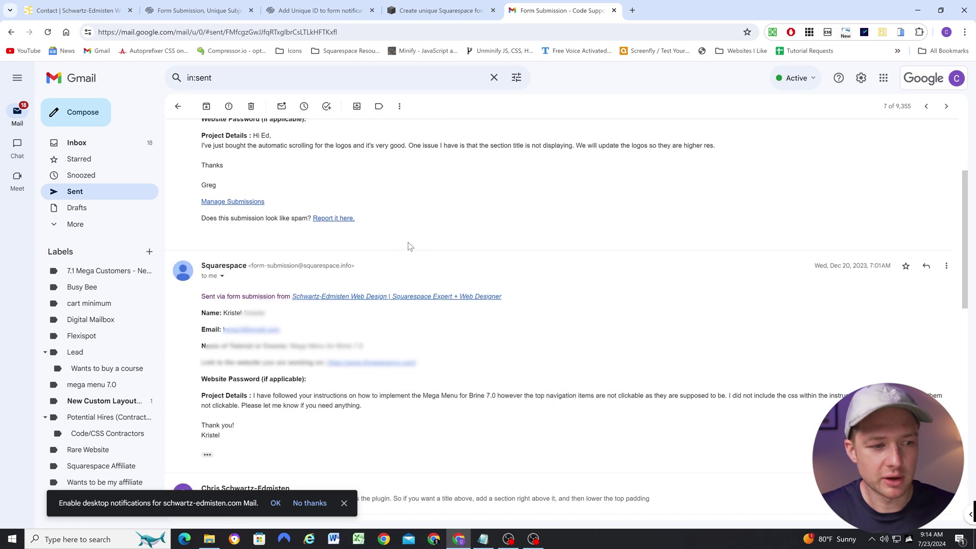
Expand the reply about the hidden section title and the customer's thank-you reply, then read through the thread.
scroll(409, 244, "up", 3)
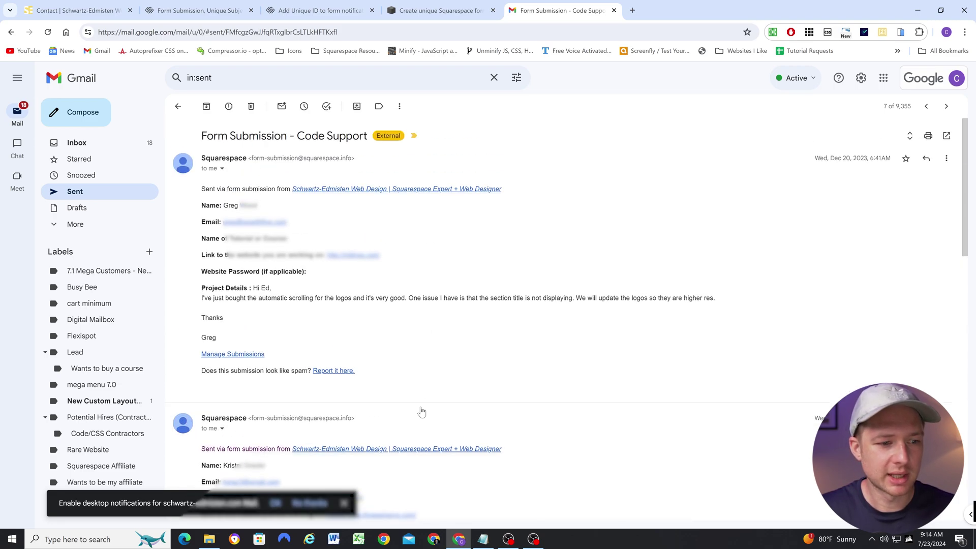
scroll(411, 356, "down", 1)
scroll(407, 295, "up", 1)
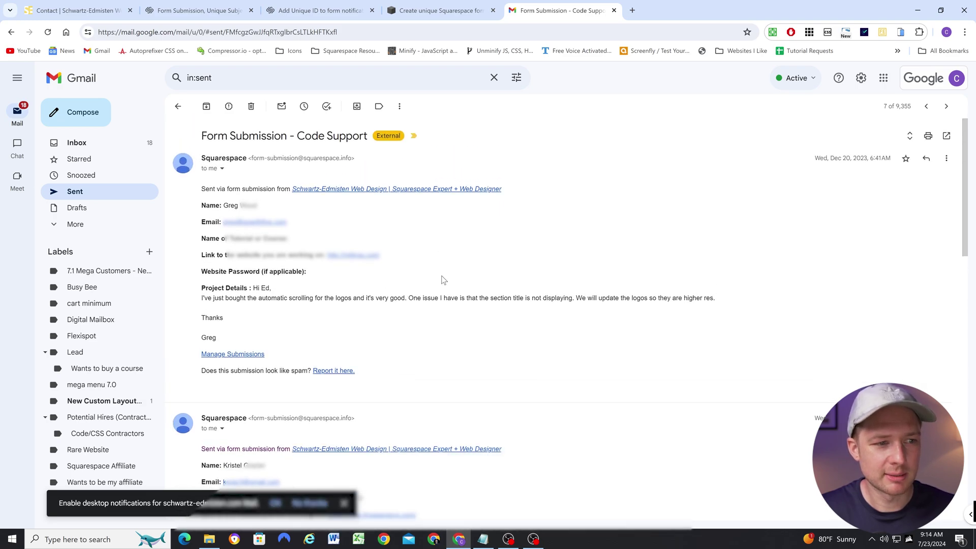
scroll(441, 280, "down", 4)
scroll(441, 279, "down", 4)
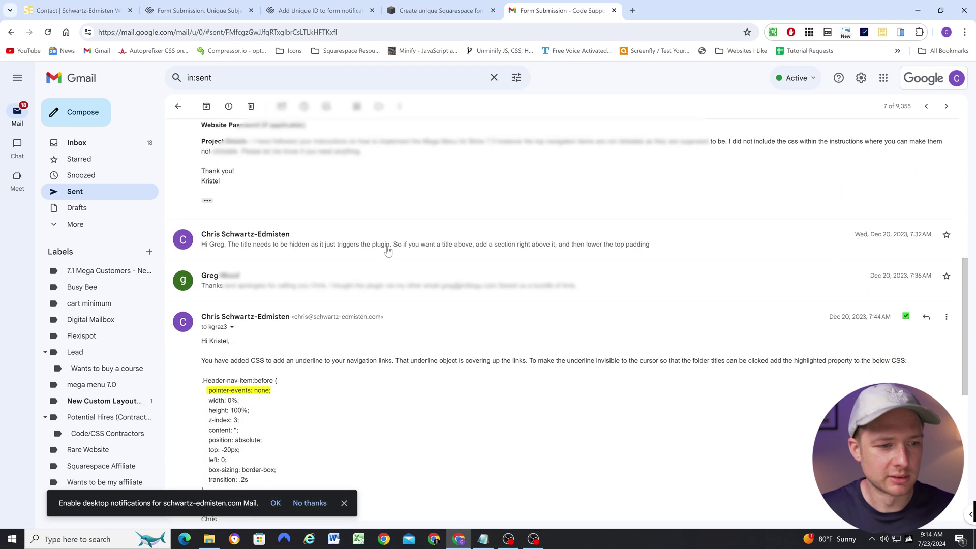
left_click(385, 251)
scroll(385, 257, "down", 3)
left_click(385, 255)
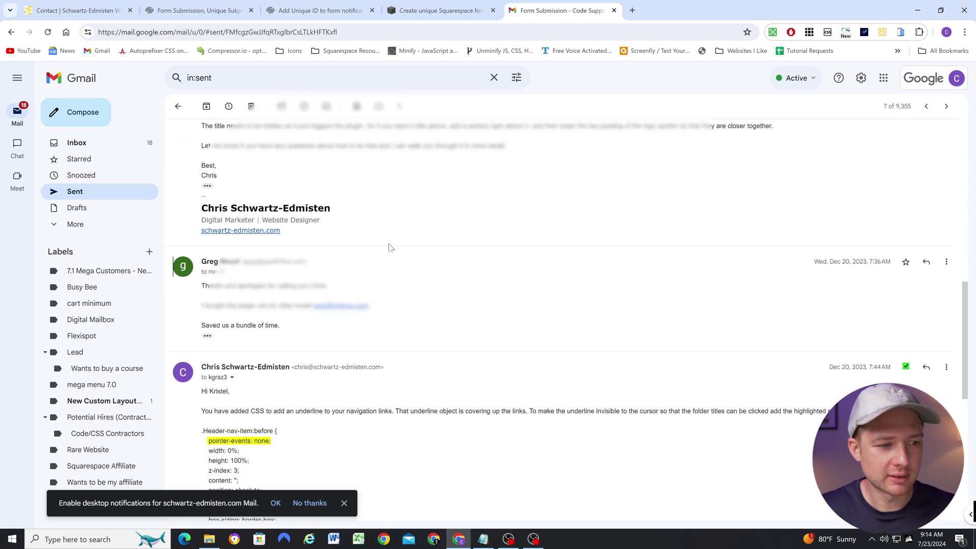
scroll(386, 254, "down", 3)
scroll(385, 254, "down", 1)
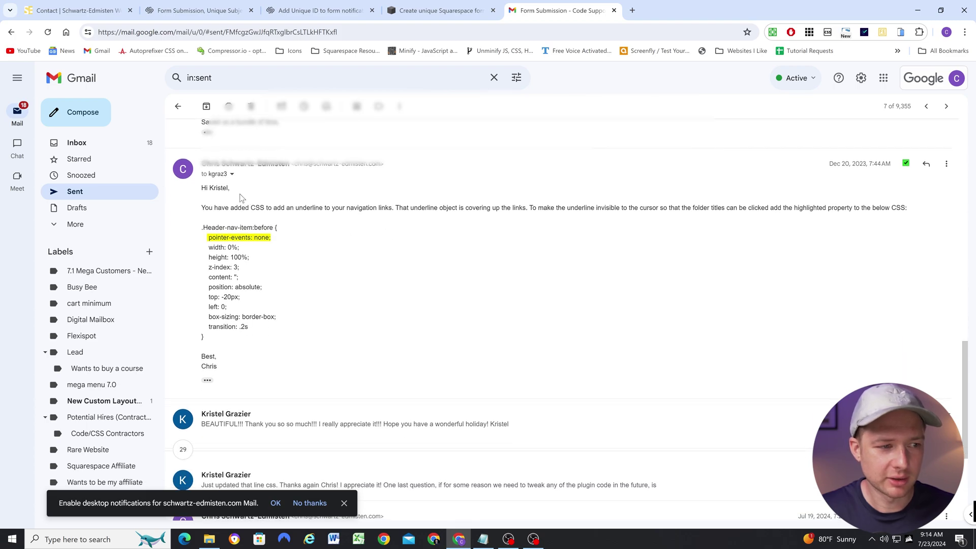
scroll(328, 204, "down", 3)
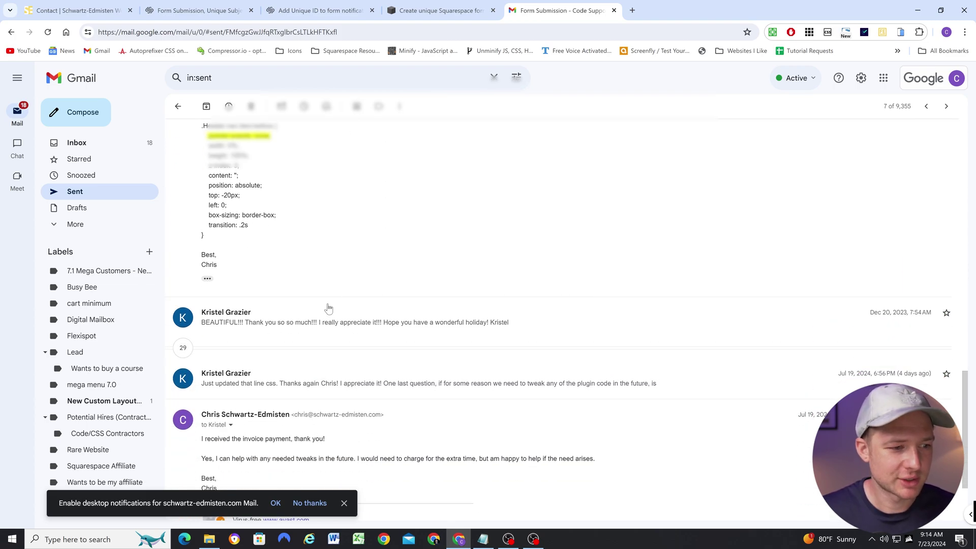
scroll(289, 294, "up", 5)
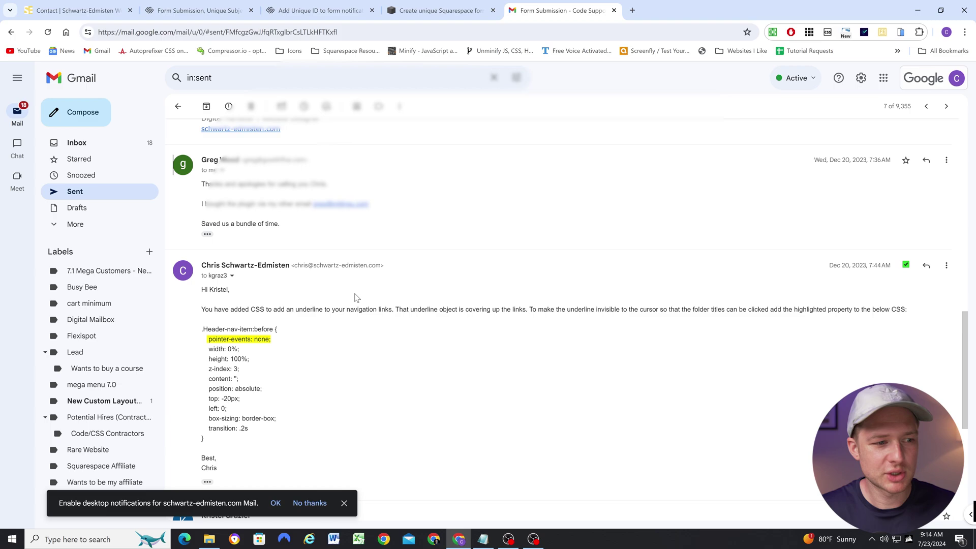
scroll(362, 309, "up", 10)
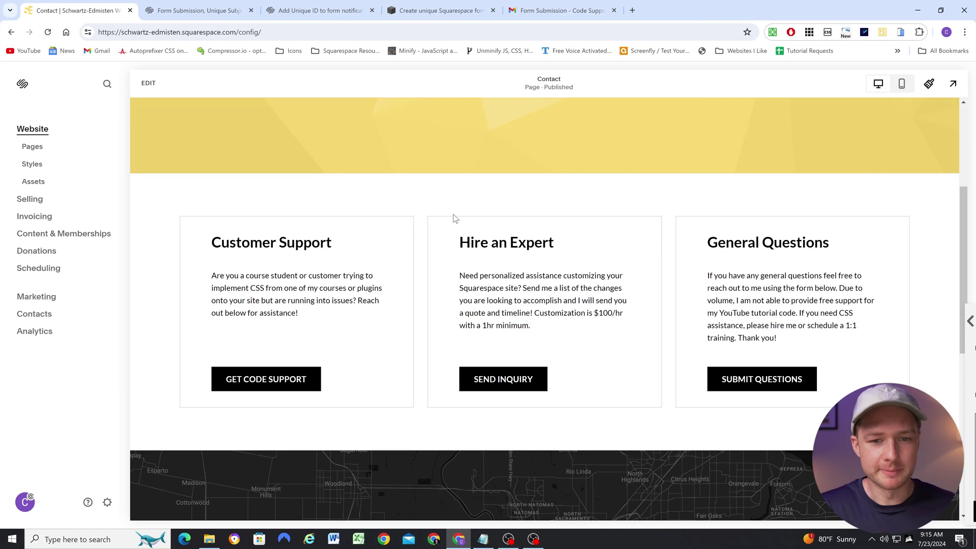
scroll(283, 263, "up", 2)
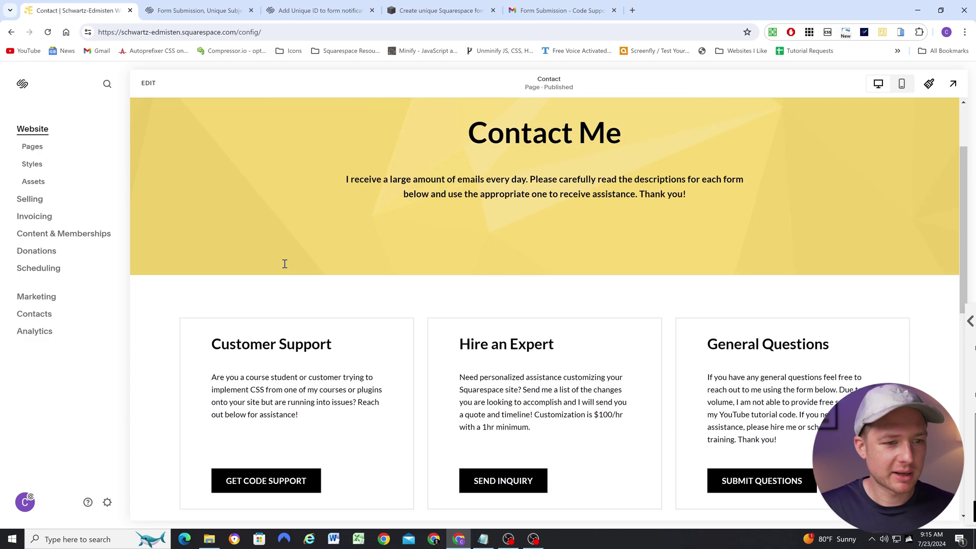
scroll(296, 244, "down", 2)
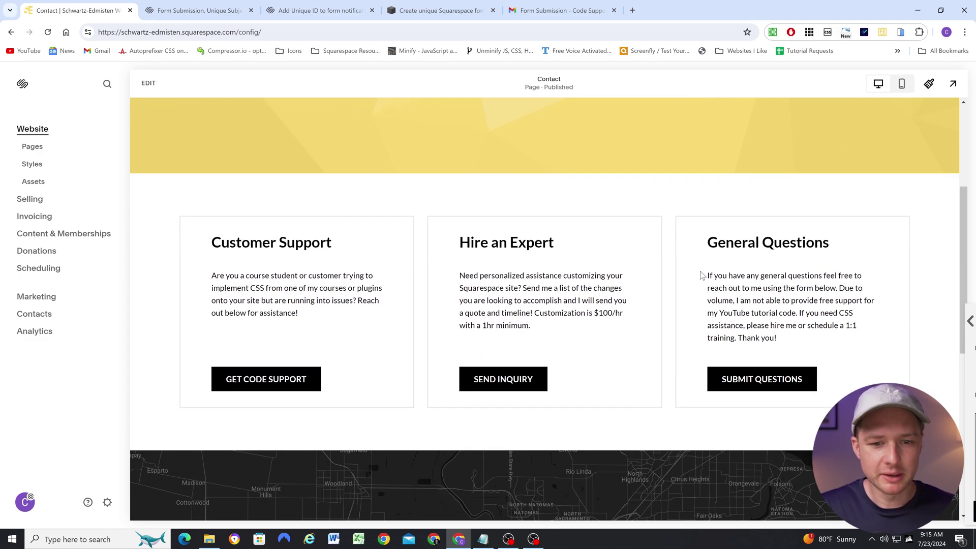
scroll(703, 275, "down", 1)
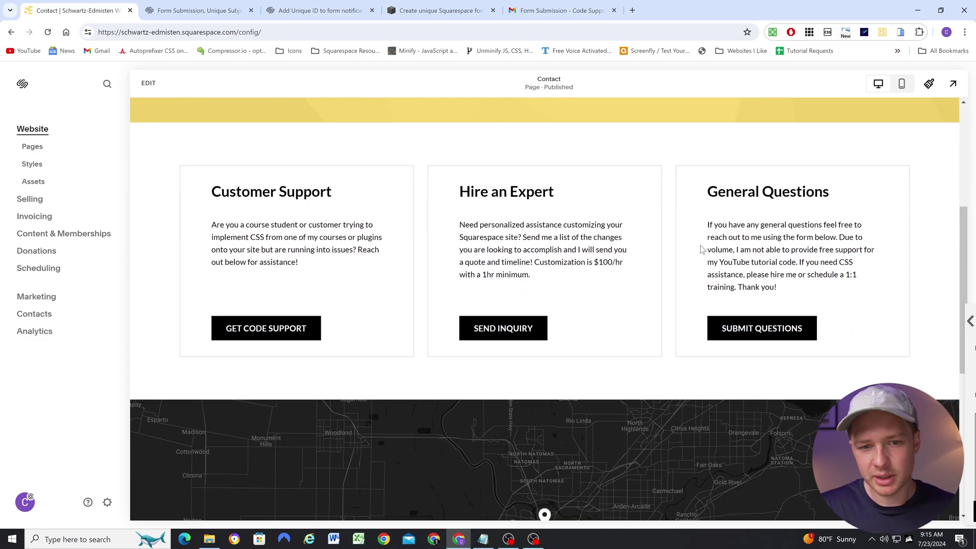
left_click(766, 333)
left_click(434, 339)
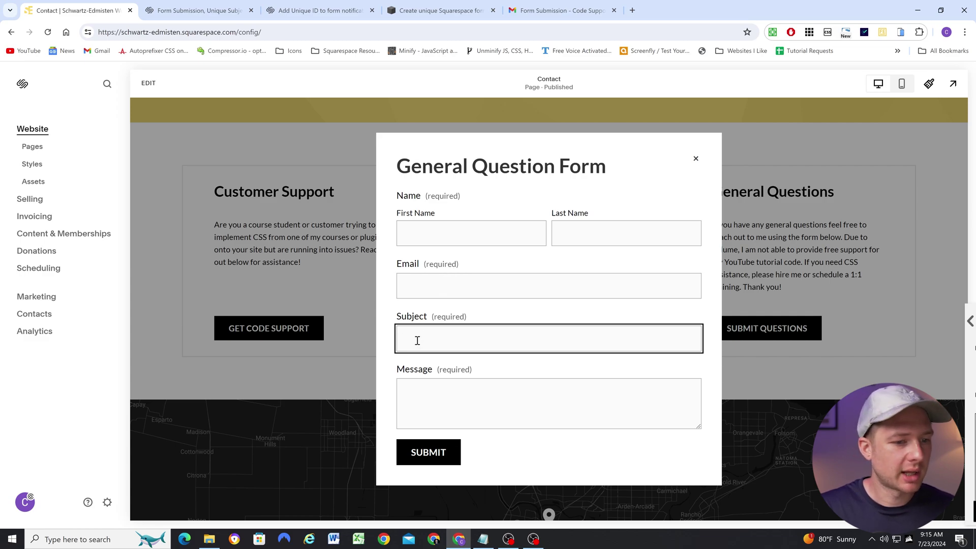
left_click(426, 388)
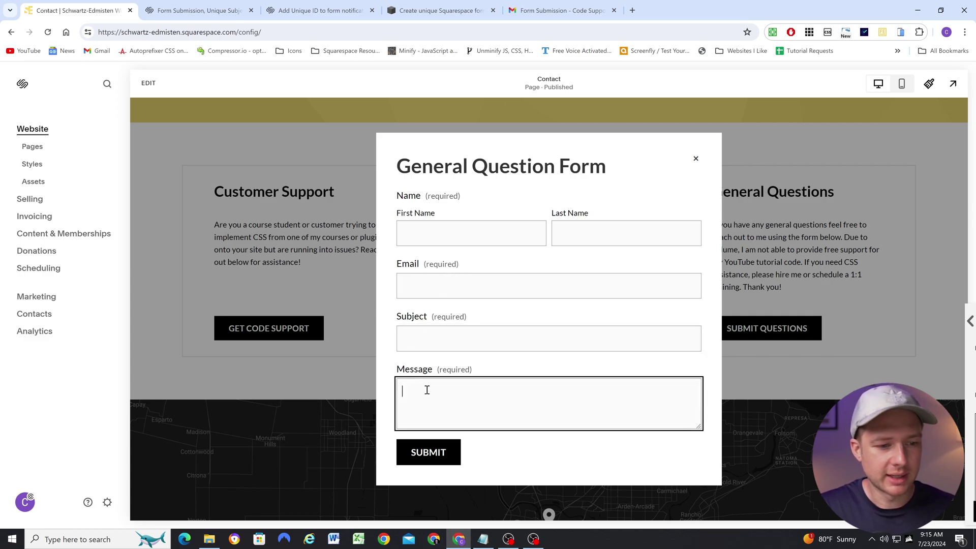
left_click(436, 337)
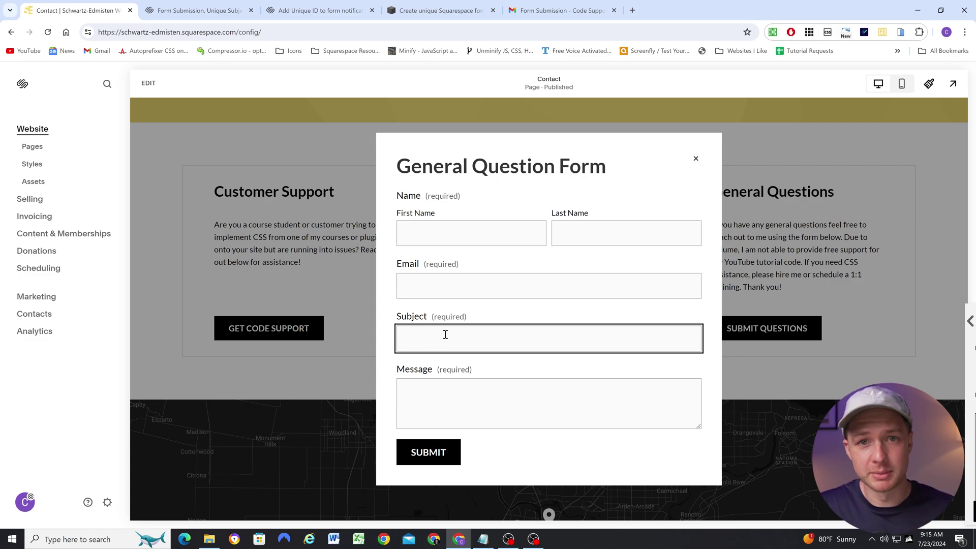
Close the General Question form and review the Code Support form's fields.
left_click(696, 159)
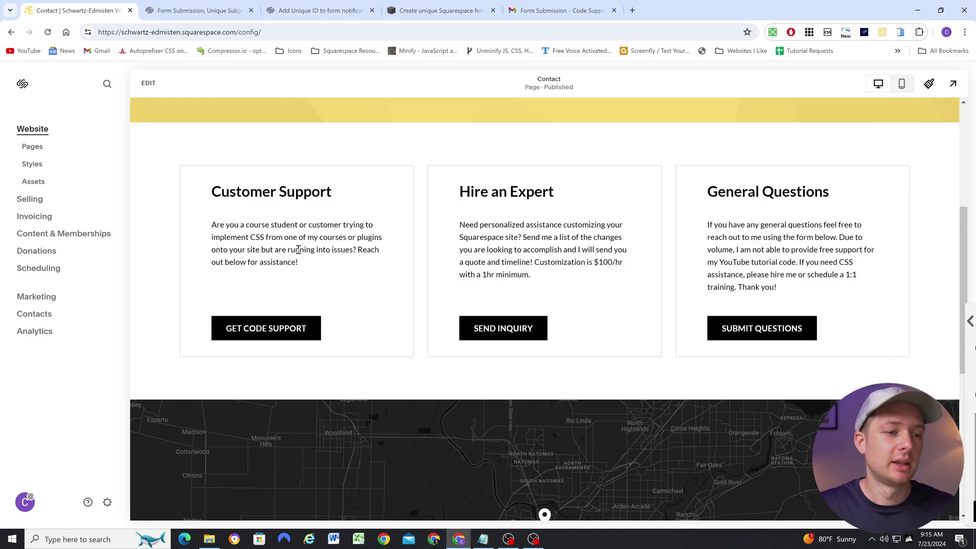
left_click(266, 329)
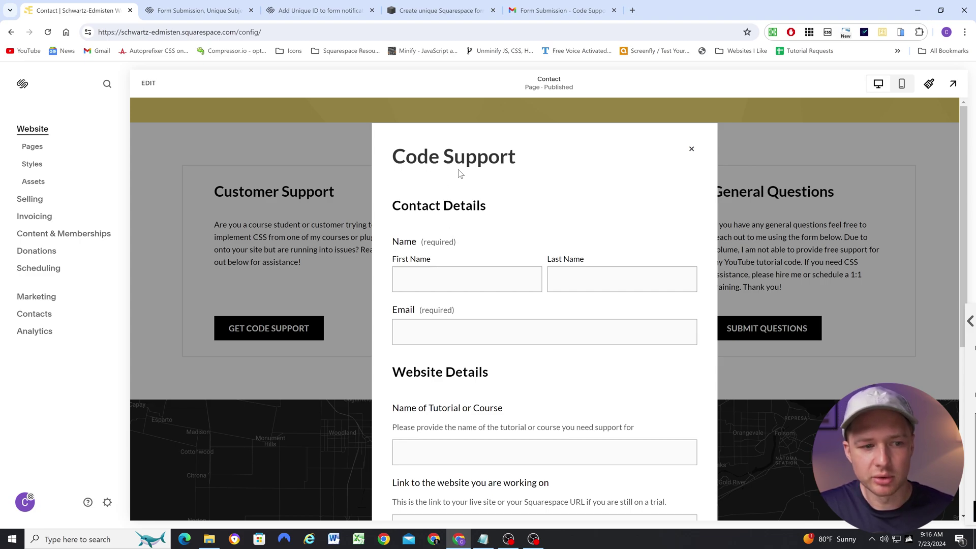
scroll(460, 171, "down", 1)
scroll(433, 232, "down", 1)
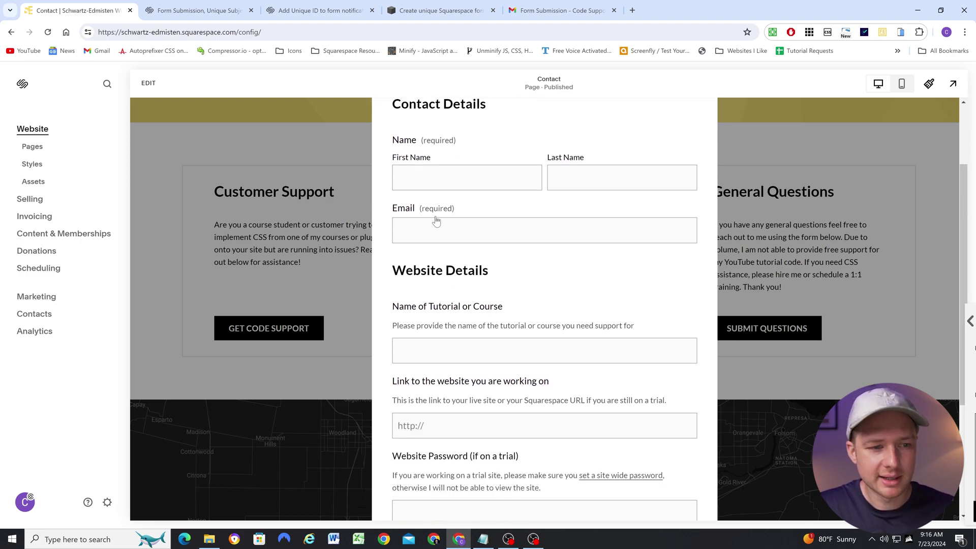
scroll(435, 220, "down", 1)
scroll(429, 238, "down", 2)
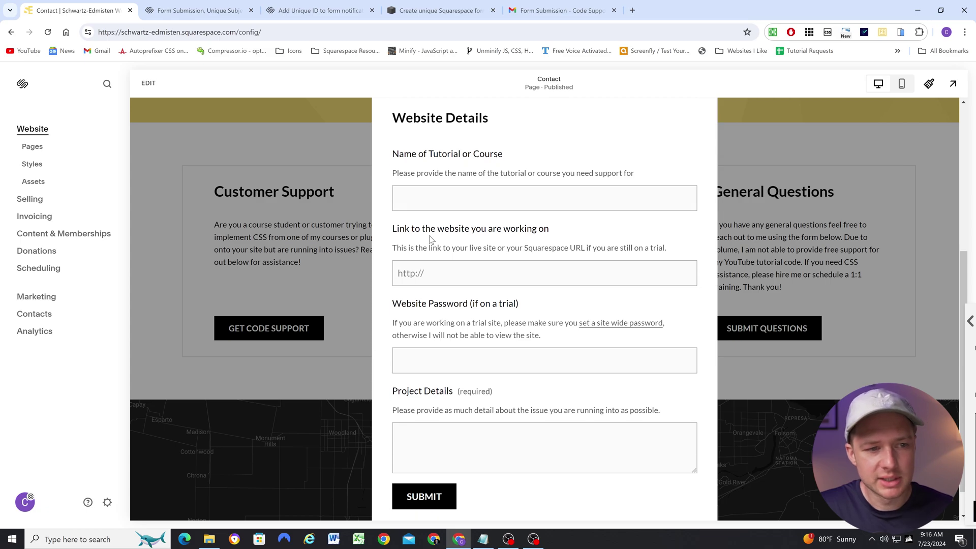
scroll(439, 225, "down", 1)
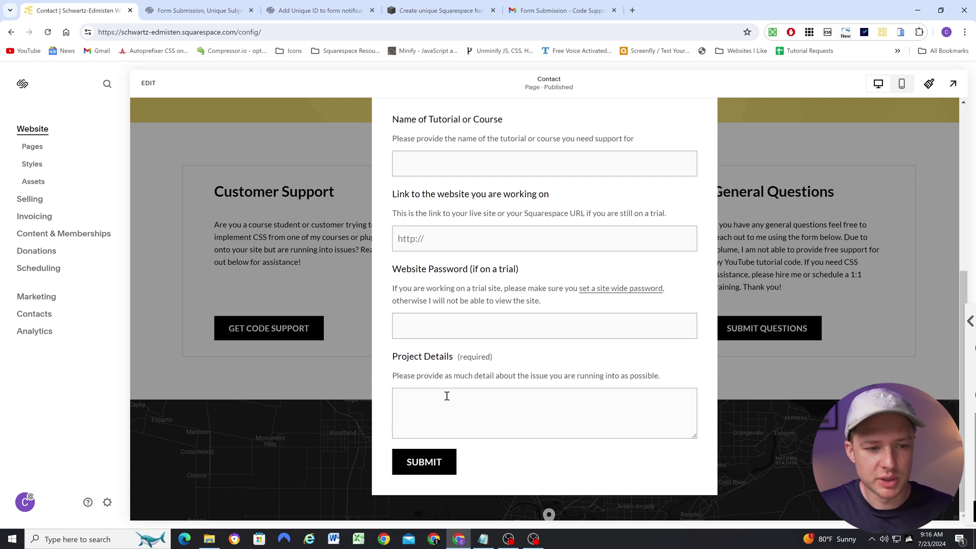
scroll(447, 396, "up", 5)
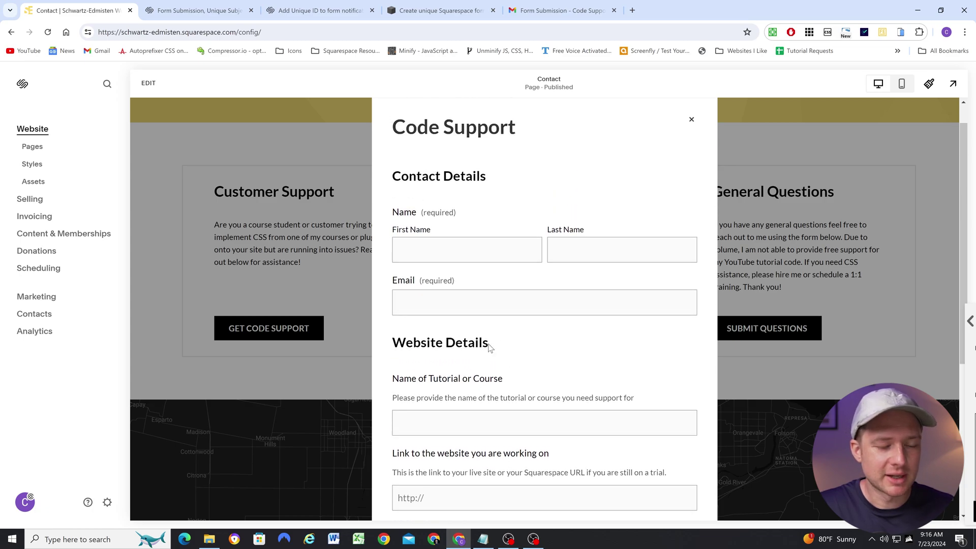
scroll(490, 348, "up", 1)
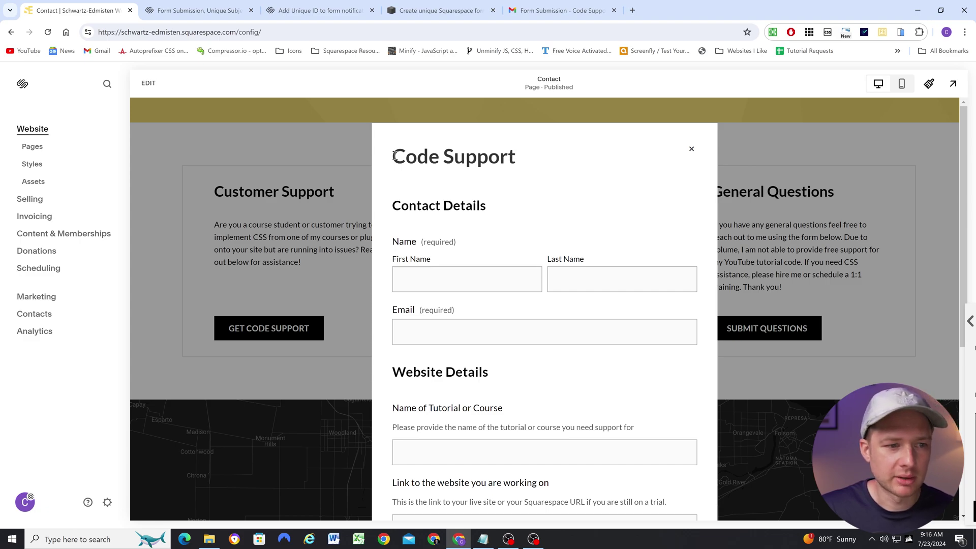
scroll(512, 165, "down", 6)
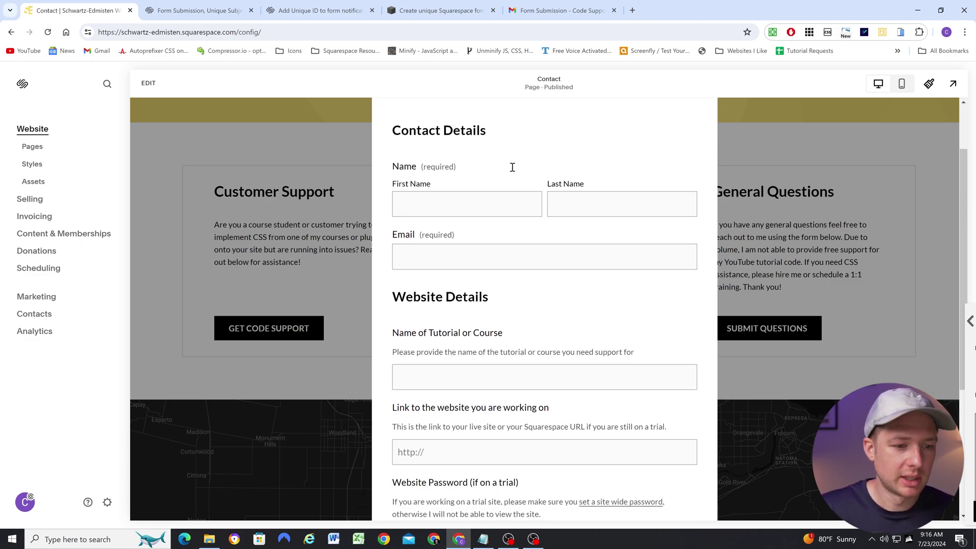
scroll(497, 225, "up", 6)
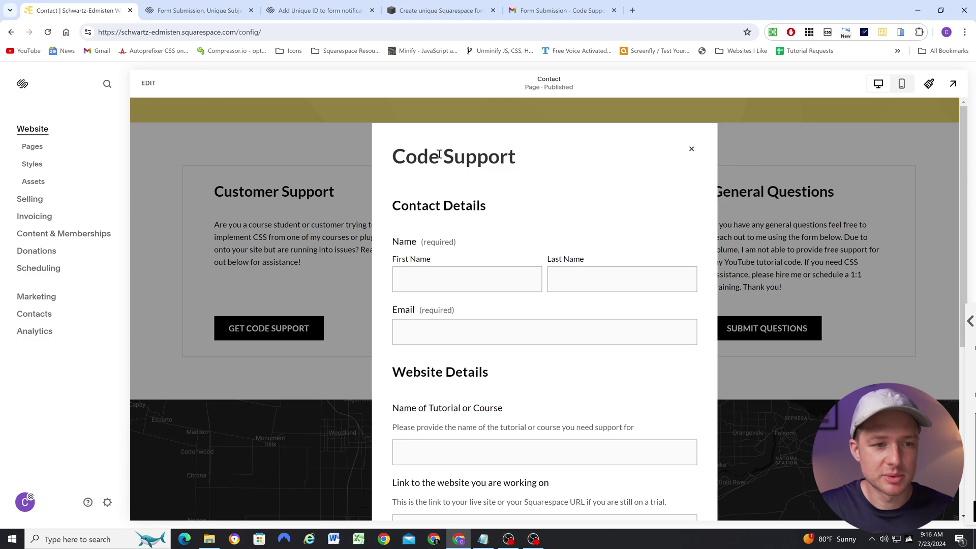
Highlight 'Code' in the form title, then close the Code Support pop-up.
left_click_drag(439, 154, 396, 155)
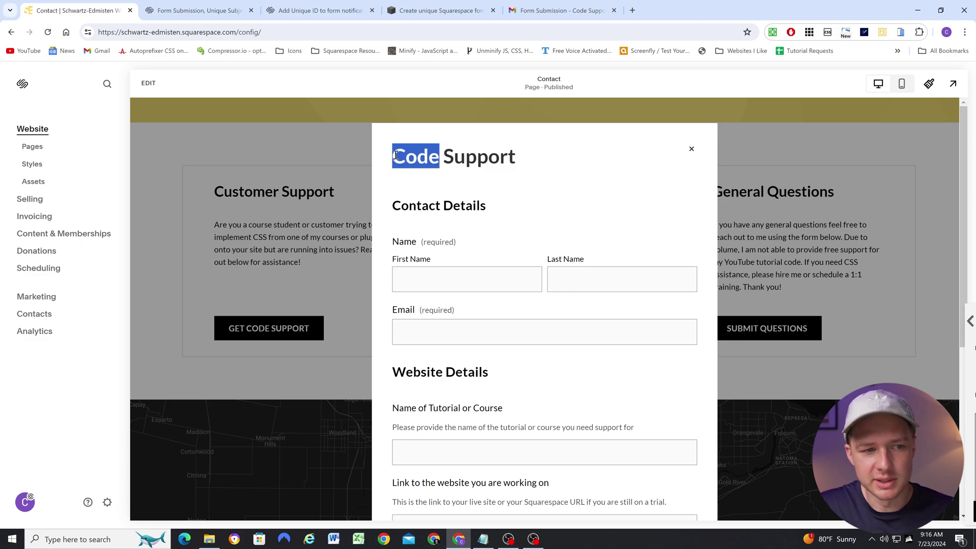
left_click(477, 156)
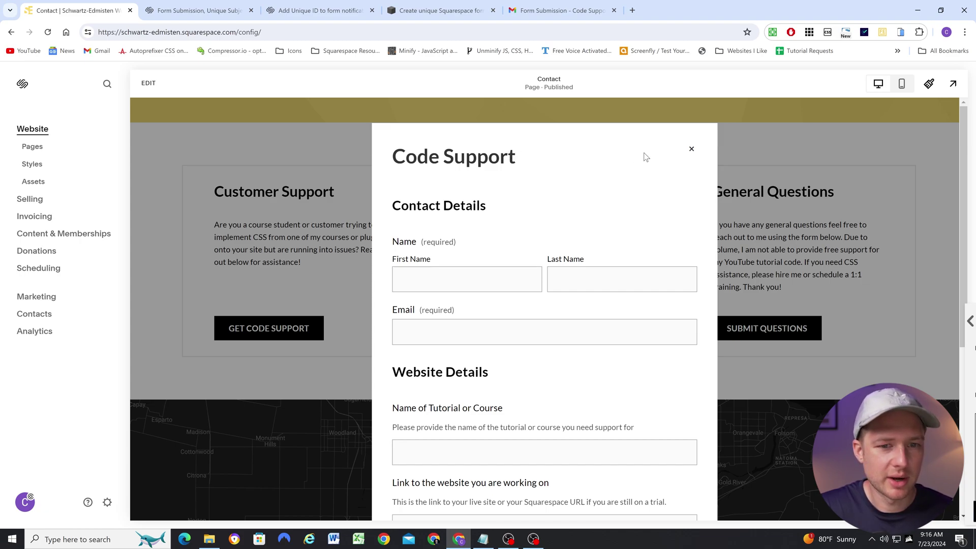
left_click(692, 151)
Search the site settings for 'code' and open Code Injection.
scroll(403, 170, "up", 1)
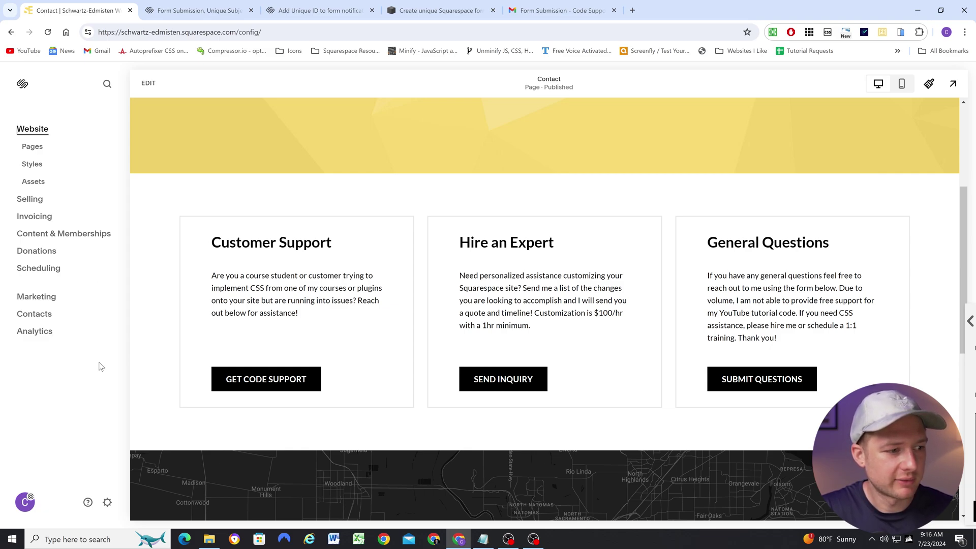
key("slash")
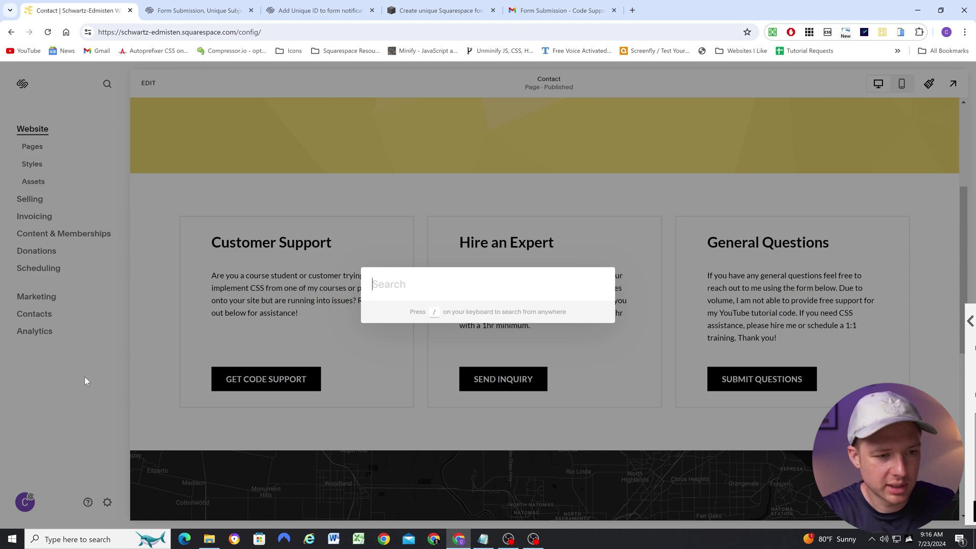
type("code")
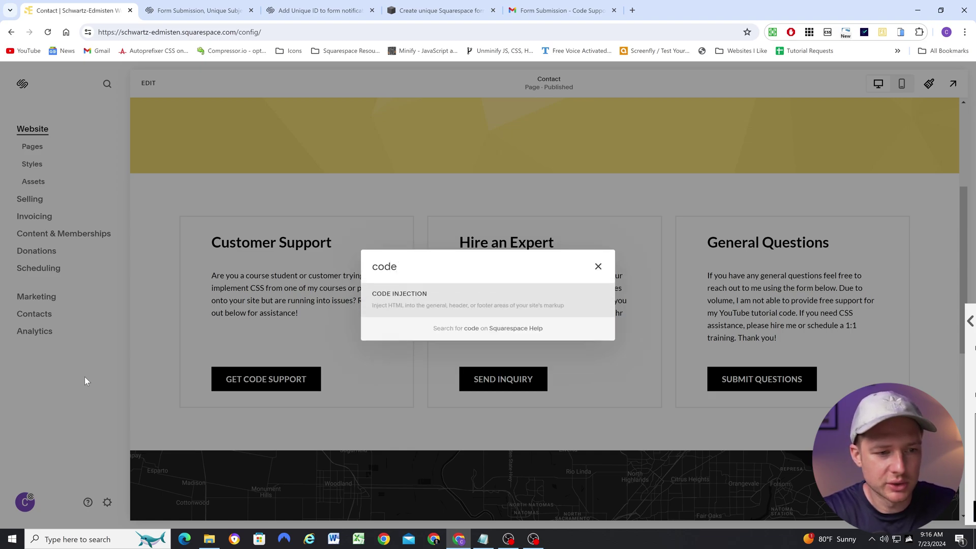
key("Return")
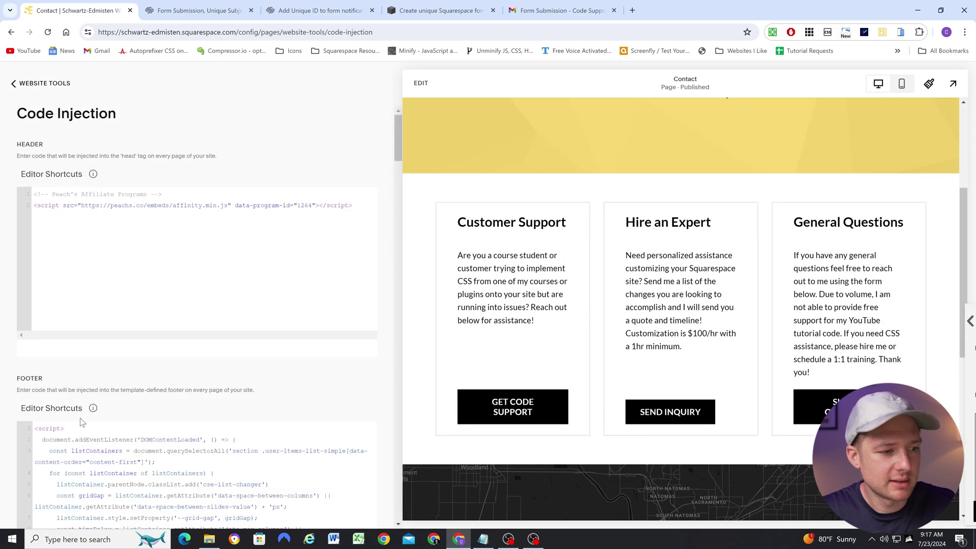
Glance over the footer code, then go back to the Website Tools menu without changes.
scroll(71, 428, "down", 1)
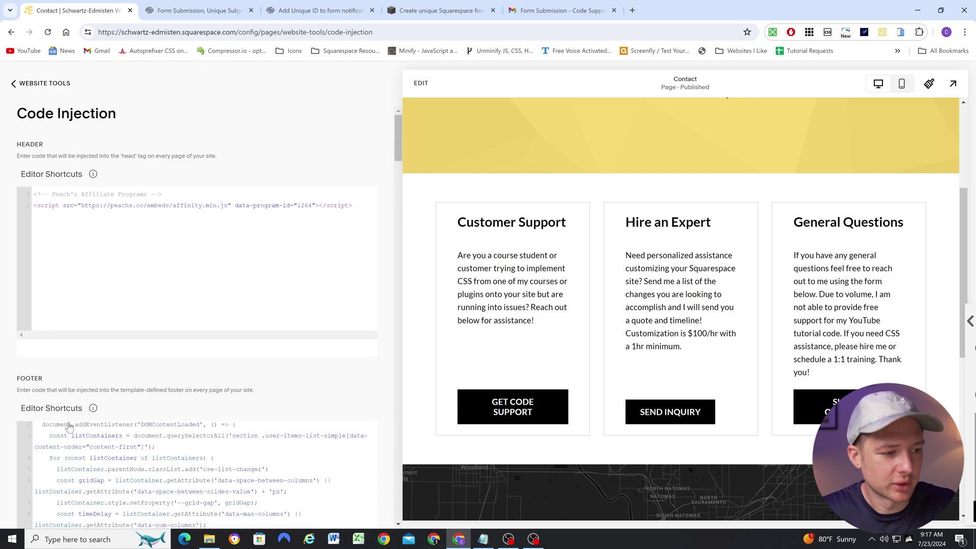
scroll(96, 450, "up", 1)
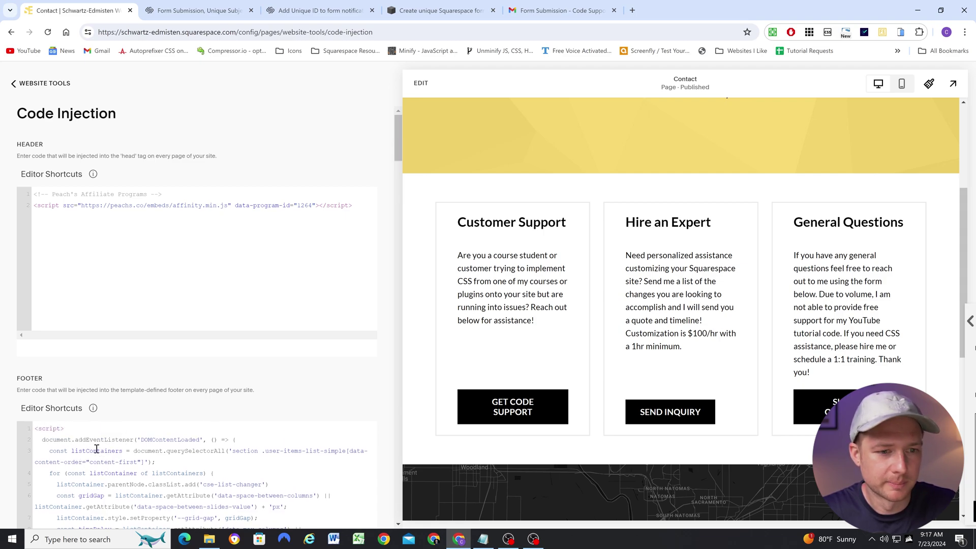
left_click(13, 83)
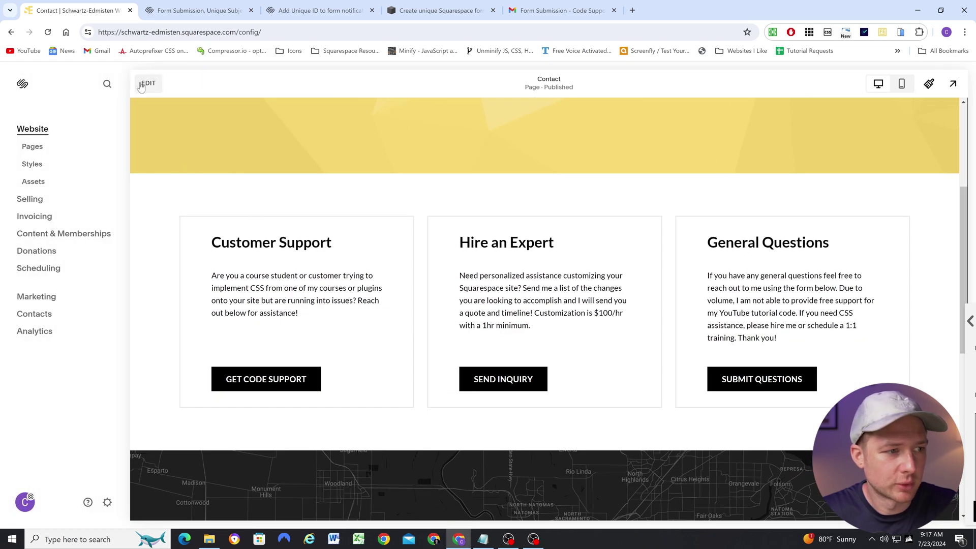
Enter edit mode and open the Get Code Support form's field list.
left_click(142, 88)
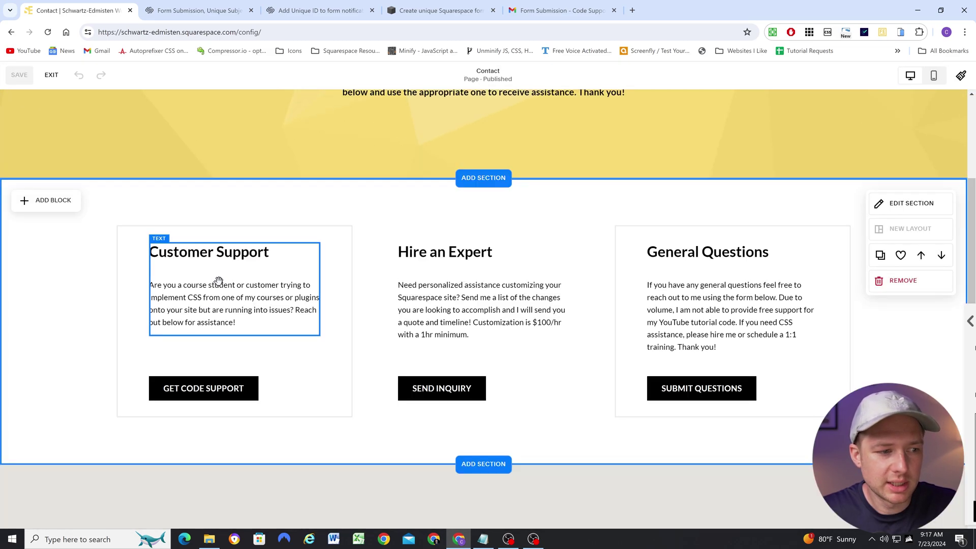
scroll(220, 305, "down", 1)
double_click(228, 338)
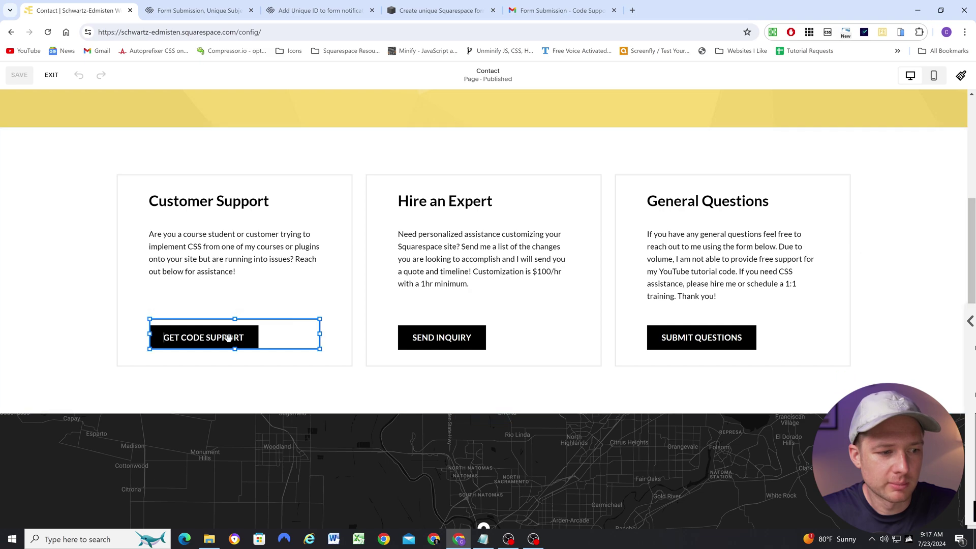
left_click(374, 365)
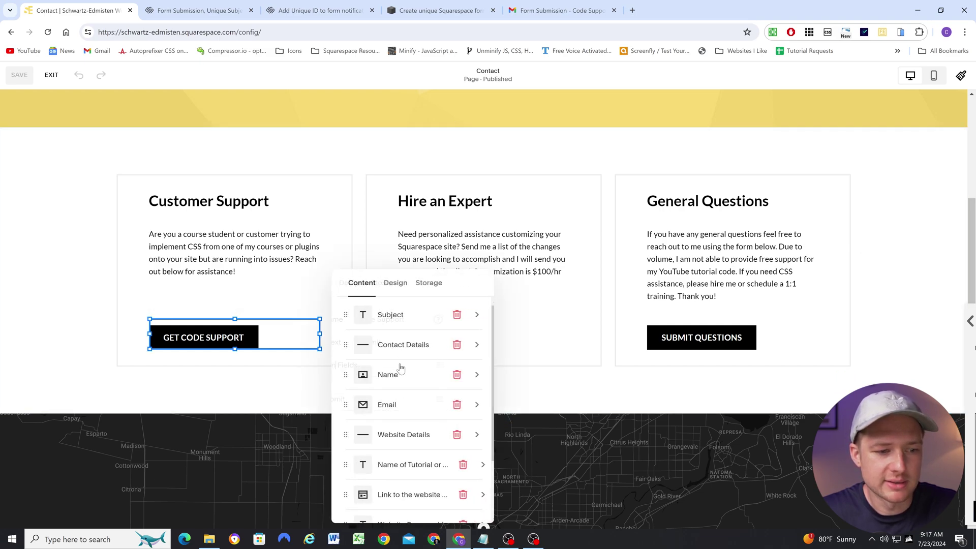
Add a Text field to the Code Support form and open its settings.
scroll(408, 370, "down", 2)
left_click(360, 502)
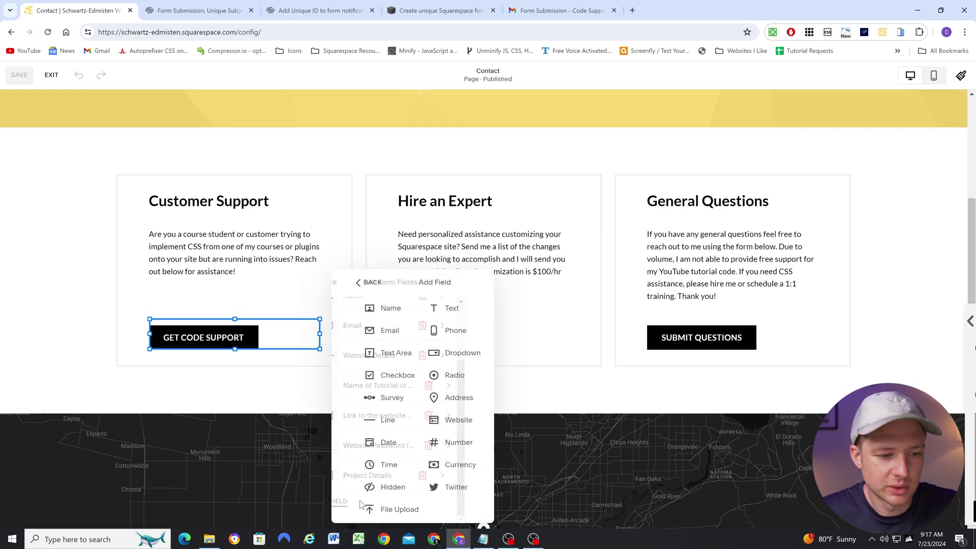
left_click(436, 306)
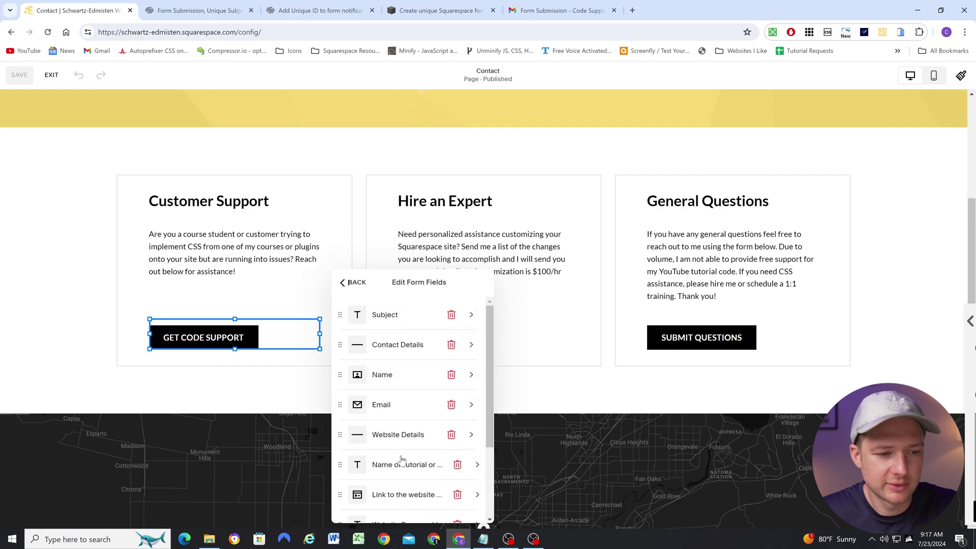
scroll(399, 459, "down", 3)
left_click(389, 476)
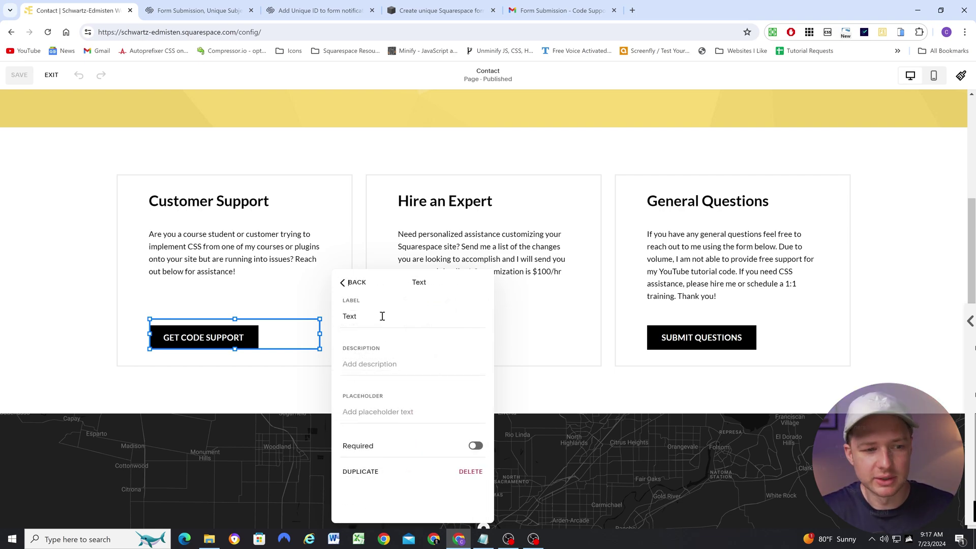
Change the new field's label from 'Text' to 'Subject' and set its placeholder to 'Subject'.
left_click(368, 318)
double_click(350, 319)
type("Subject")
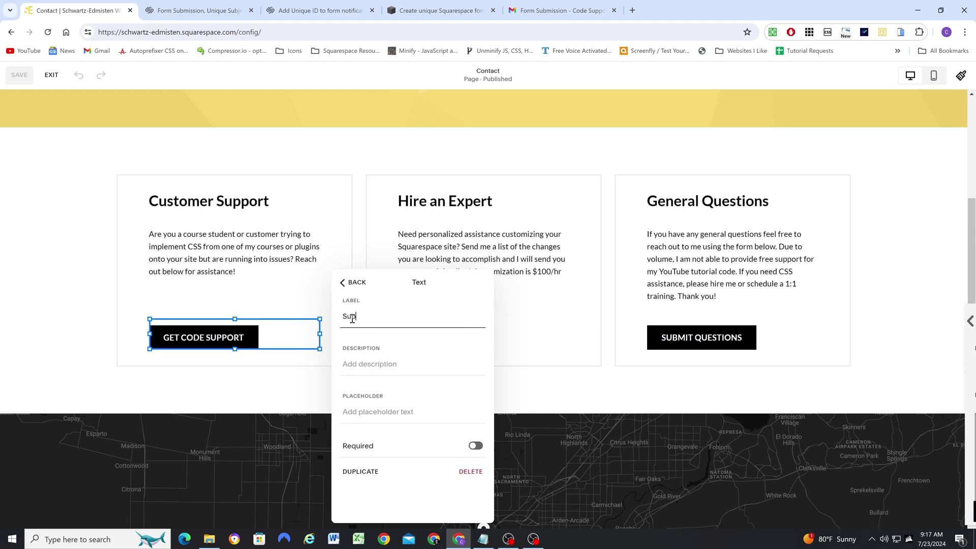
double_click(363, 319)
left_click(365, 412)
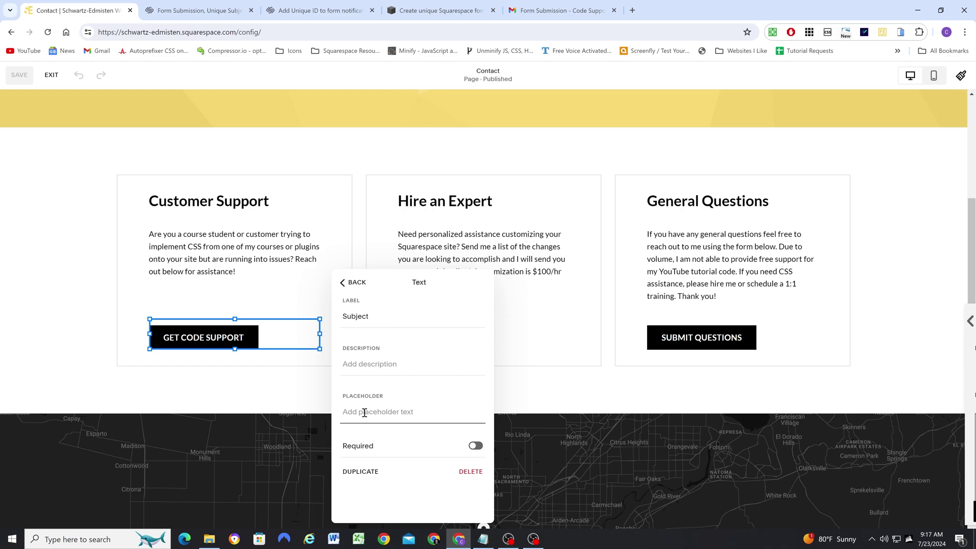
type("Subject")
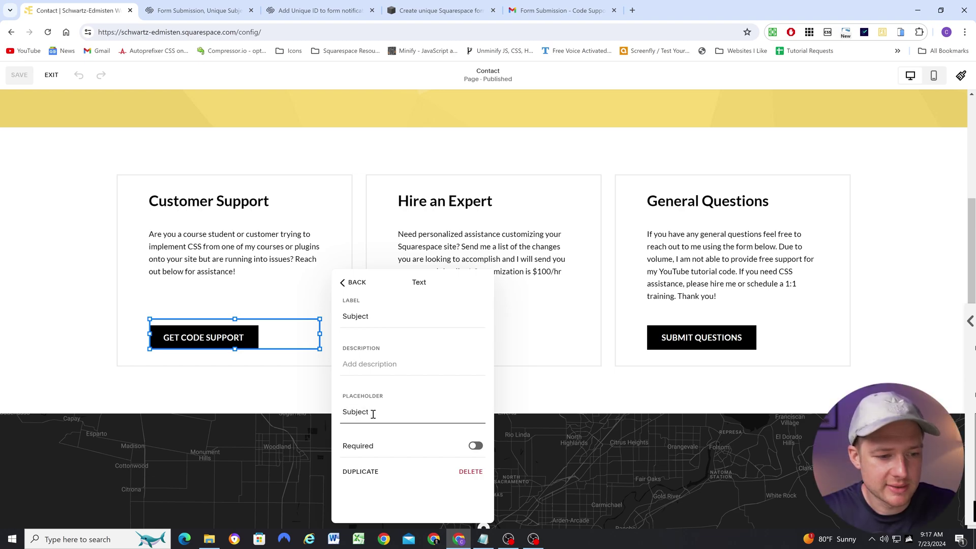
left_click_drag(373, 414, 344, 413)
left_click(379, 411)
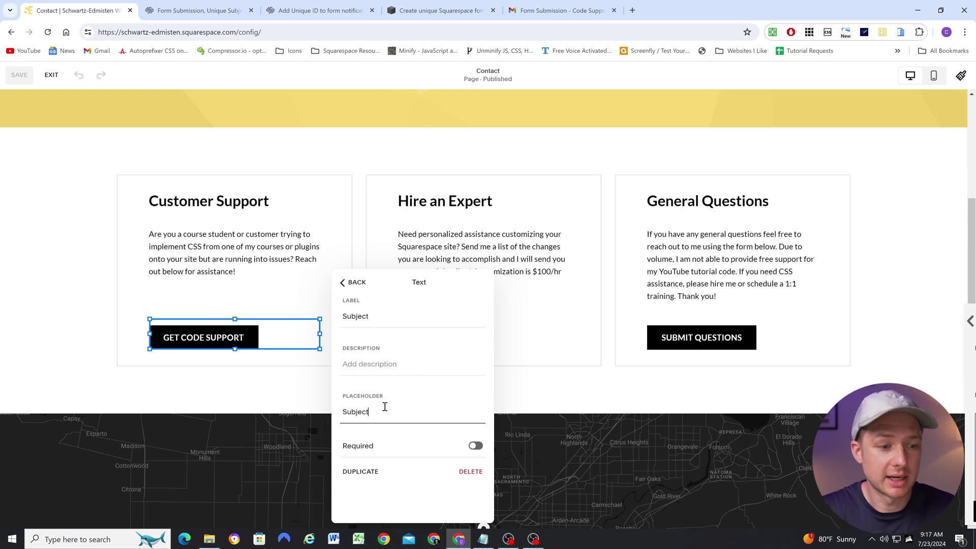
double_click(361, 414)
left_click(388, 412)
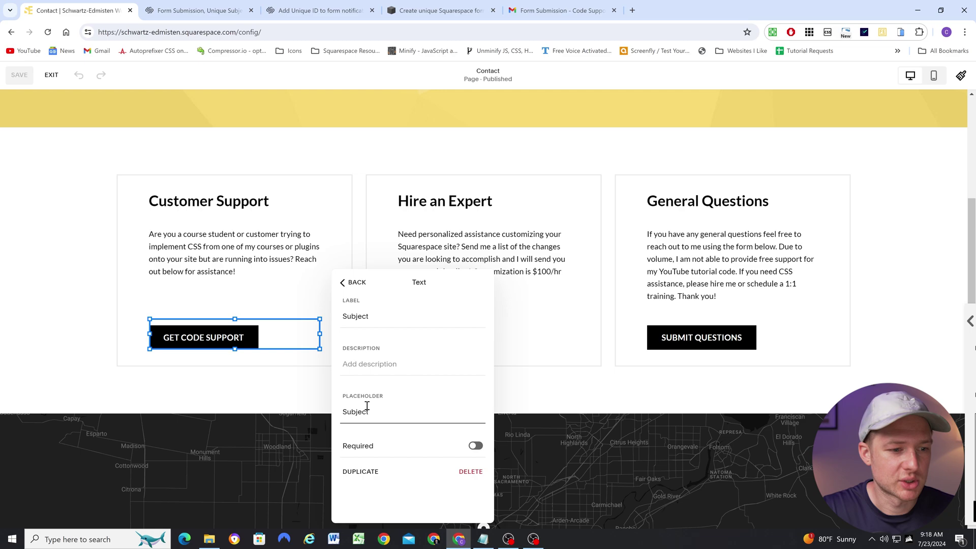
Delete the duplicate Subject field from the bottom of the Code Support form's field list.
left_click(354, 283)
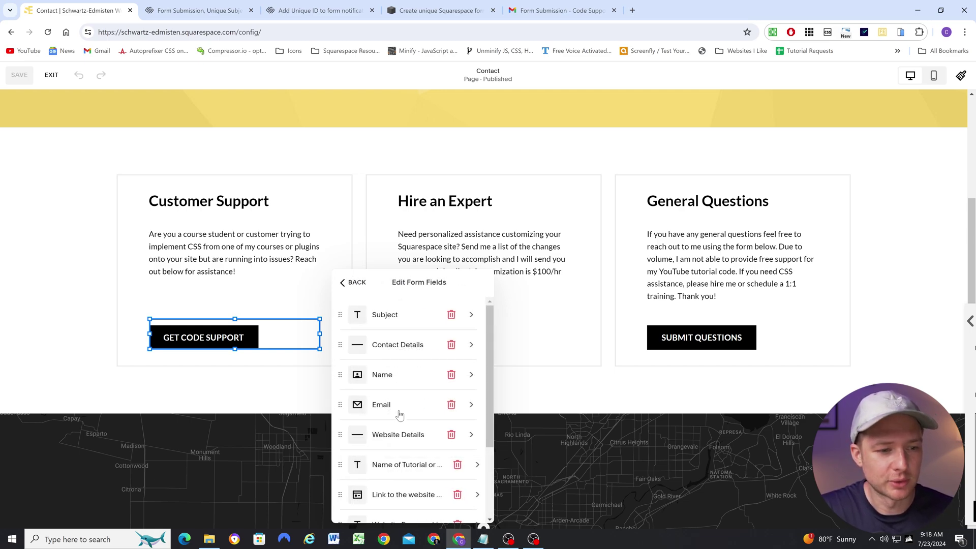
scroll(399, 432, "down", 5)
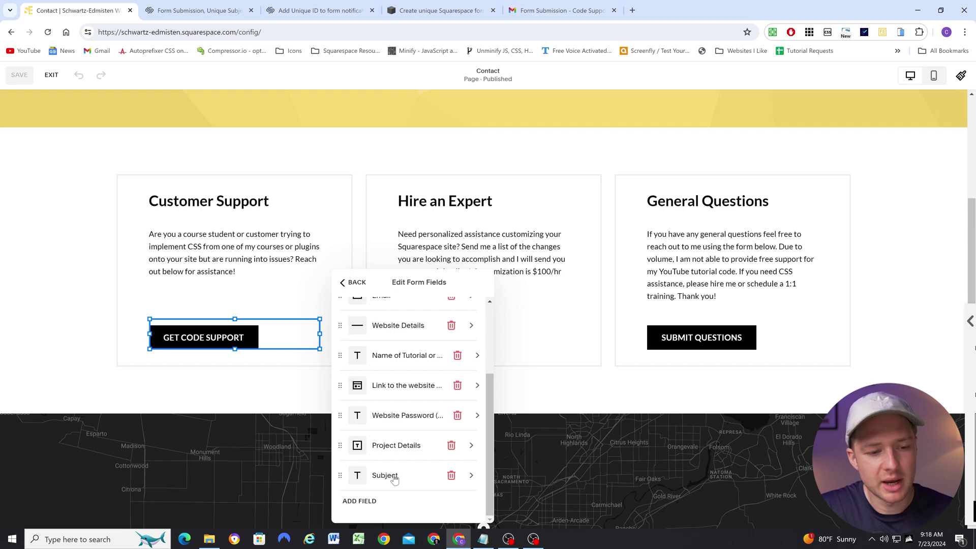
scroll(394, 480, "up", 5)
scroll(394, 477, "down", 5)
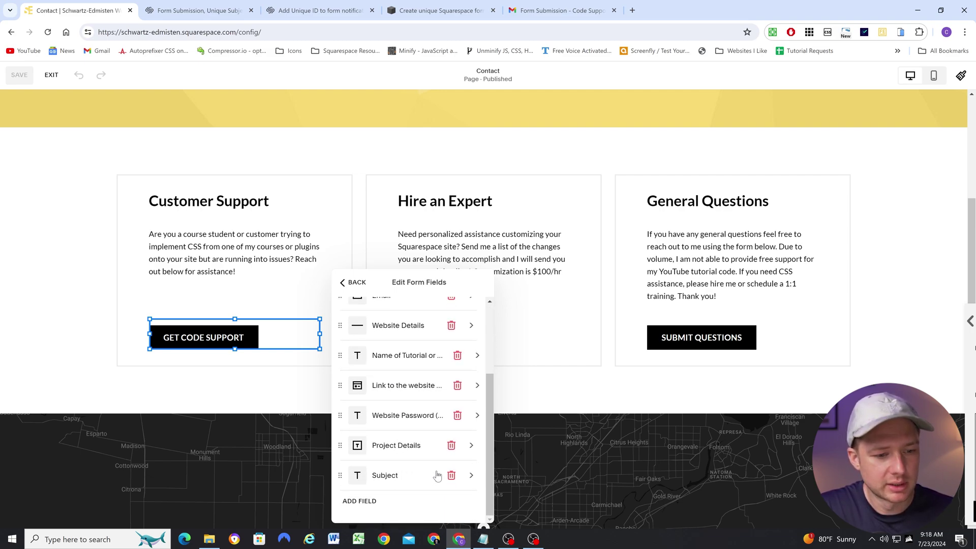
left_click(451, 476)
scroll(401, 356, "up", 5)
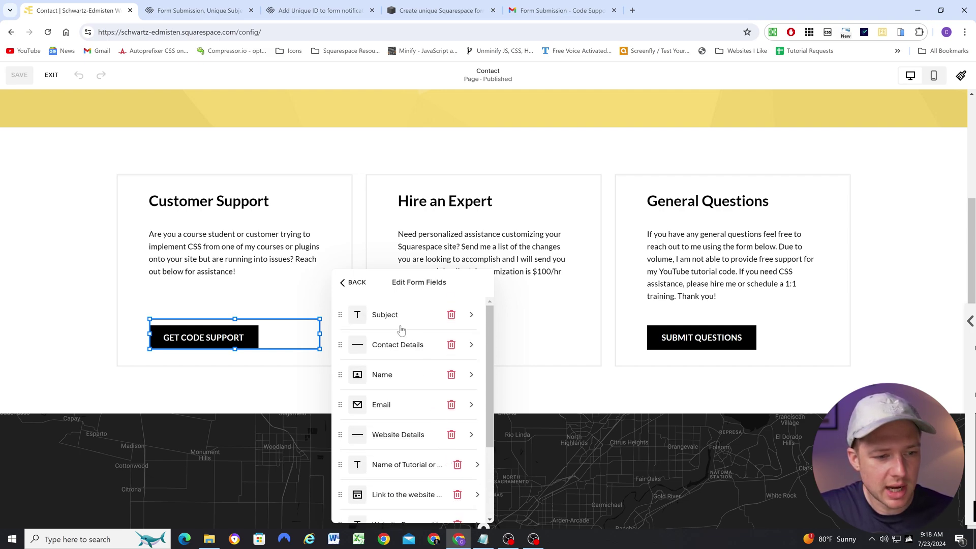
scroll(382, 318, "down", 5)
left_click(452, 475)
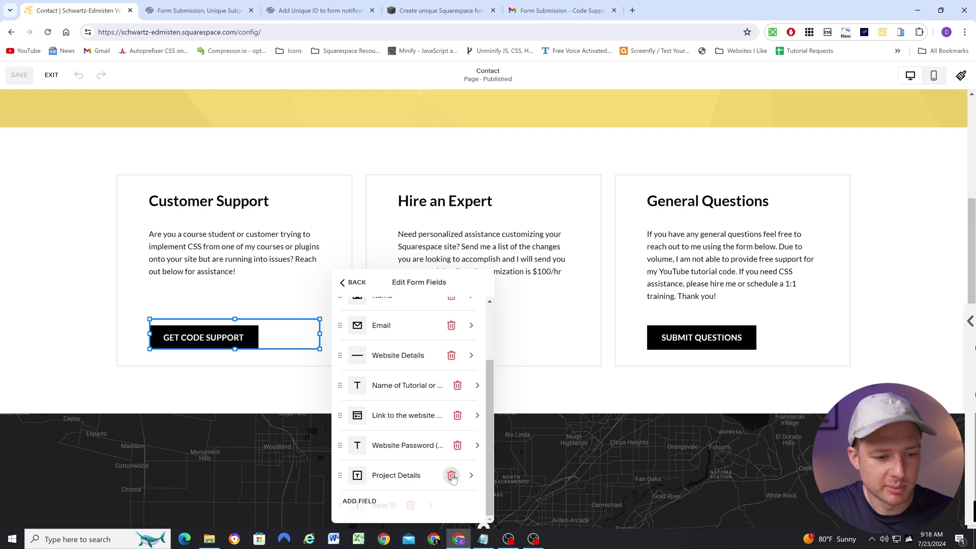
Try reordering the remaining Subject field, then open its settings.
scroll(413, 461, "up", 5)
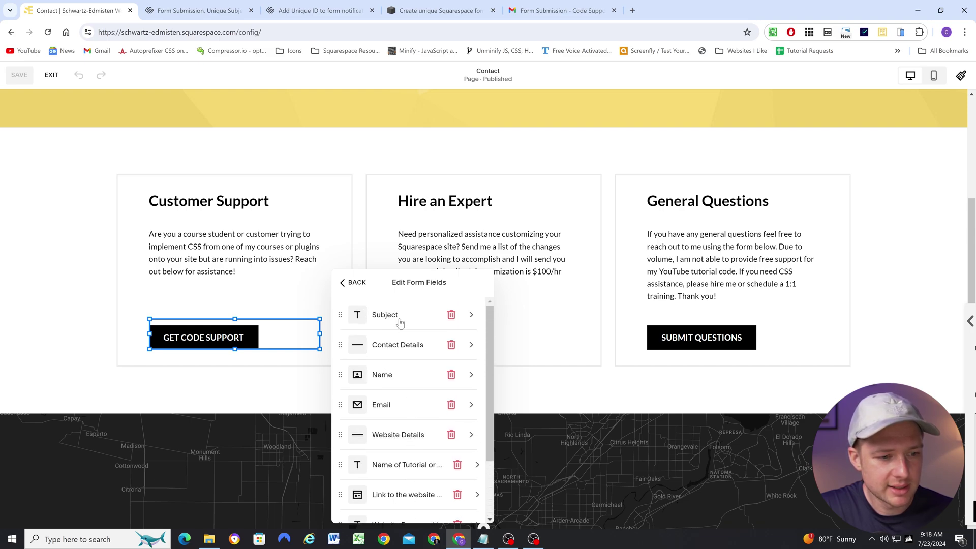
mouse_move(340, 314)
left_mouse_down()
mouse_move(344, 390)
mouse_move(350, 314)
left_mouse_up()
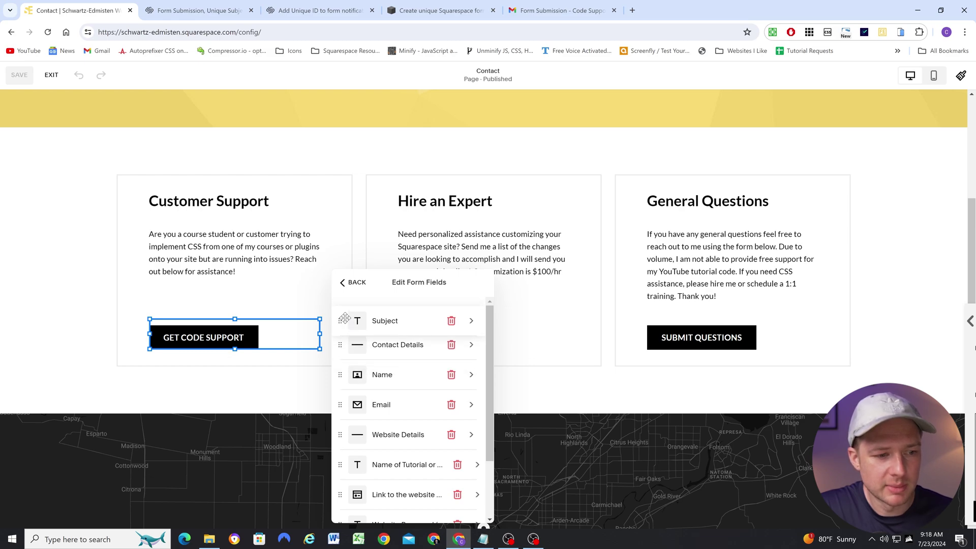
left_click(381, 316)
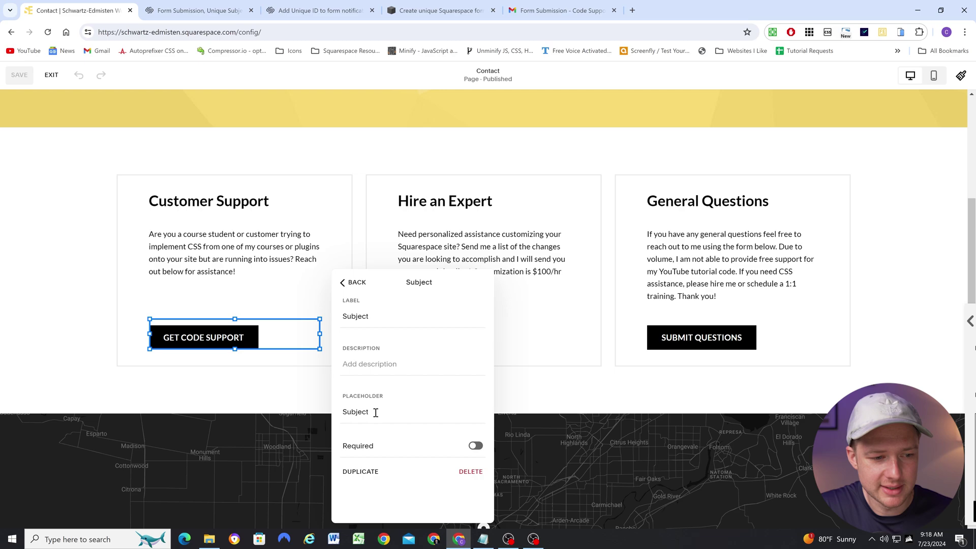
Close the Code Support field settings and open the General Questions form's field list.
left_click(359, 161)
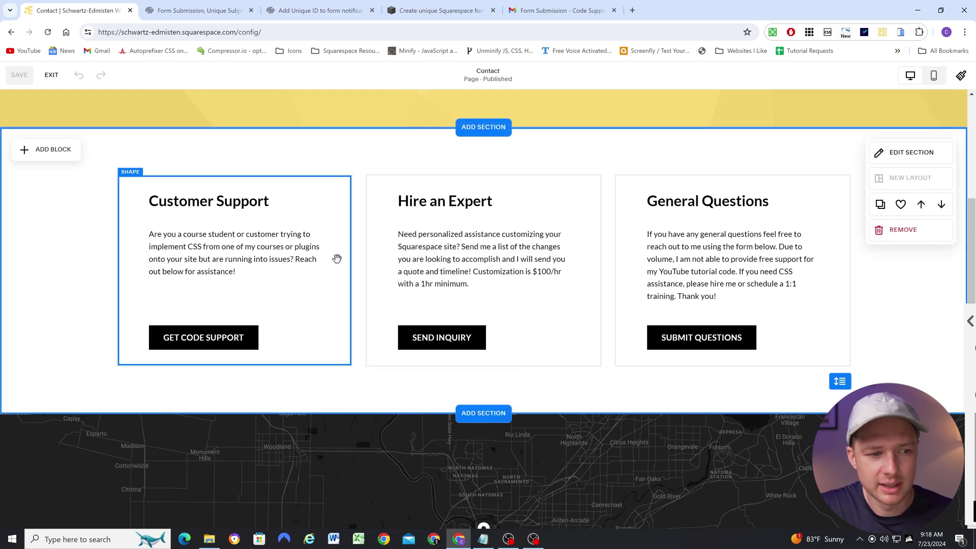
double_click(634, 270)
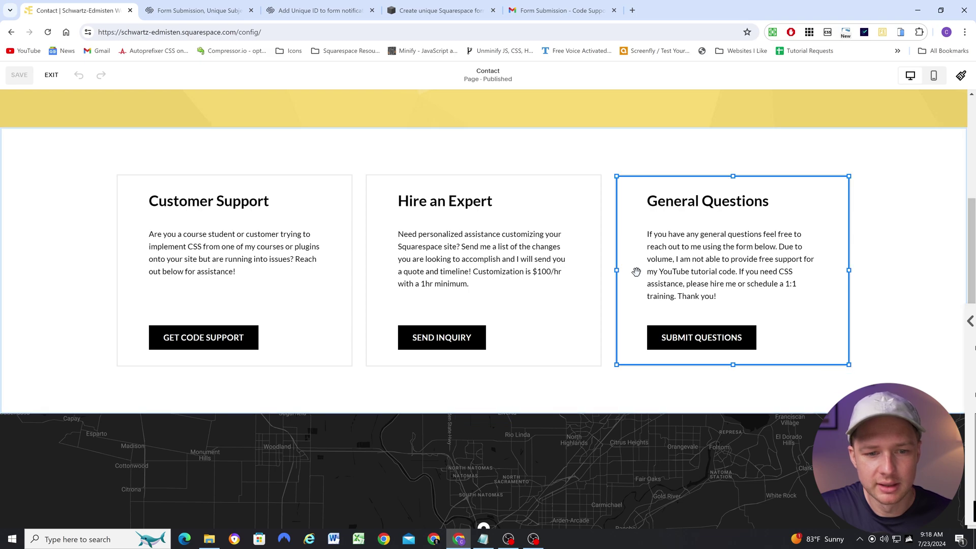
left_click(714, 340)
left_click(713, 335)
left_click(857, 364)
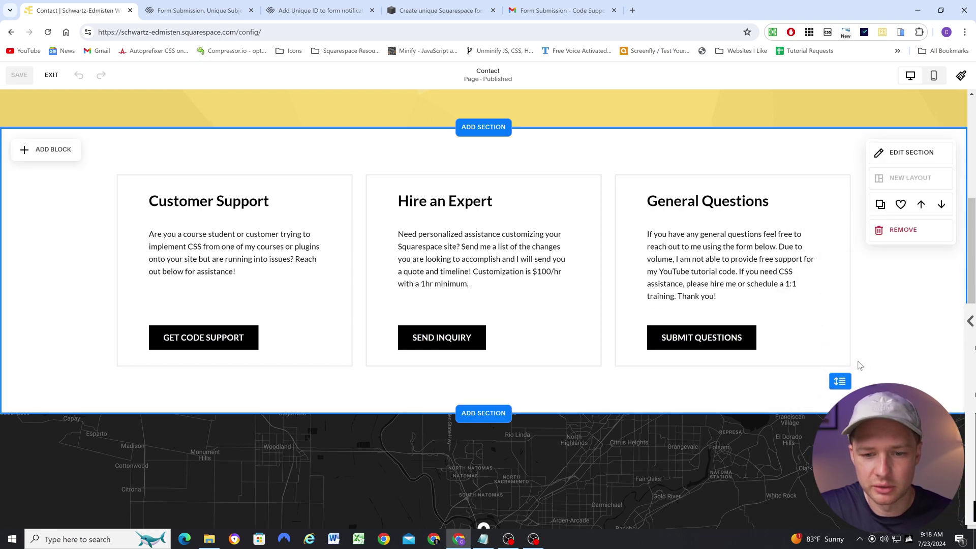
left_click(722, 338)
left_click(856, 366)
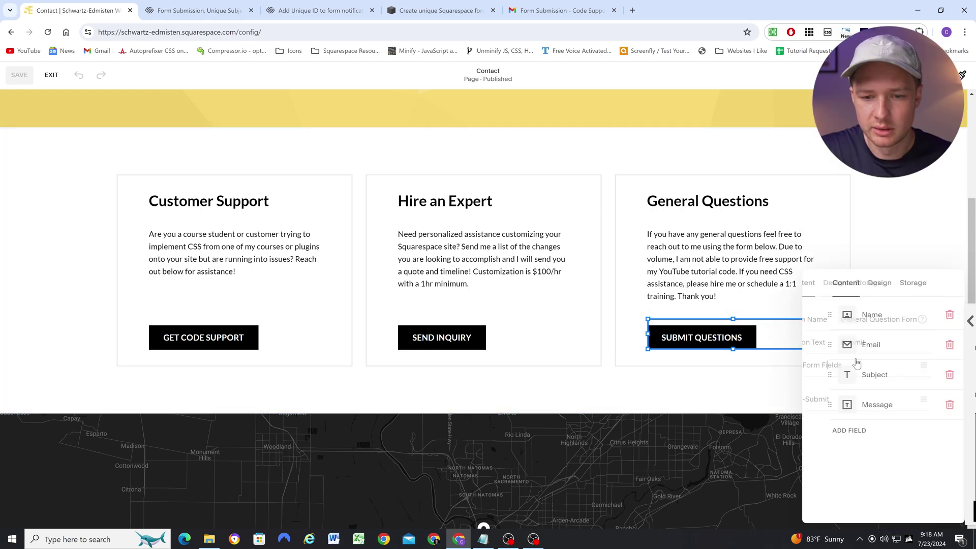
Check the Subject field's placeholder and required settings, then close them.
left_click(855, 375)
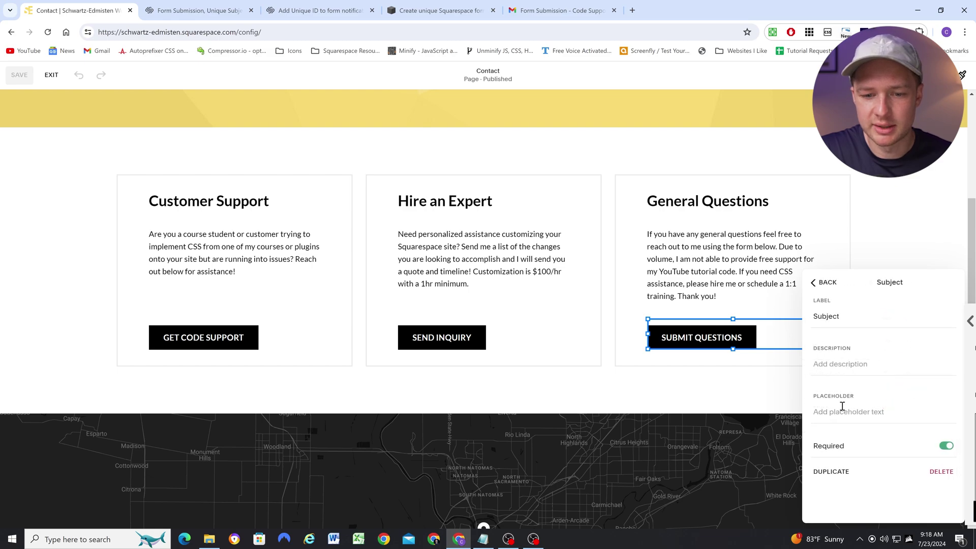
left_click(863, 412)
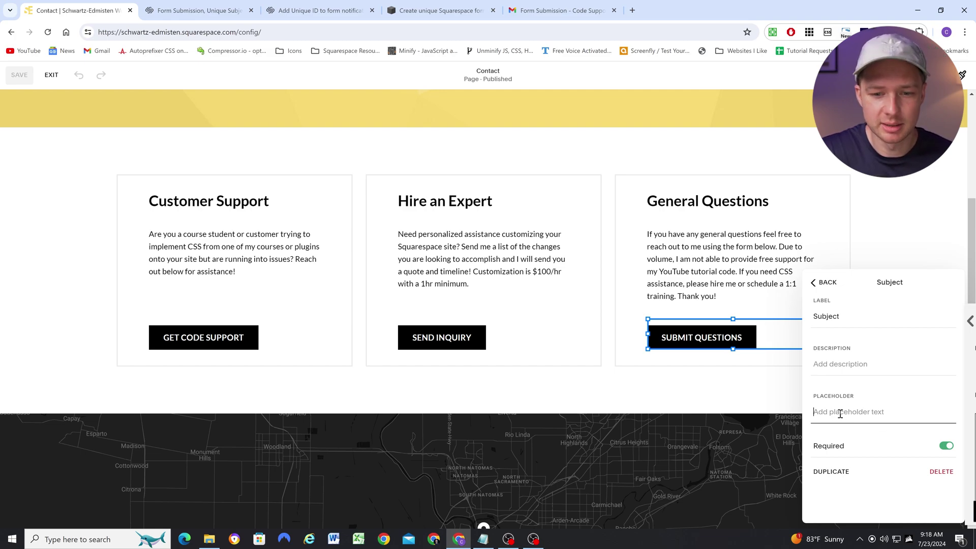
left_click(641, 393)
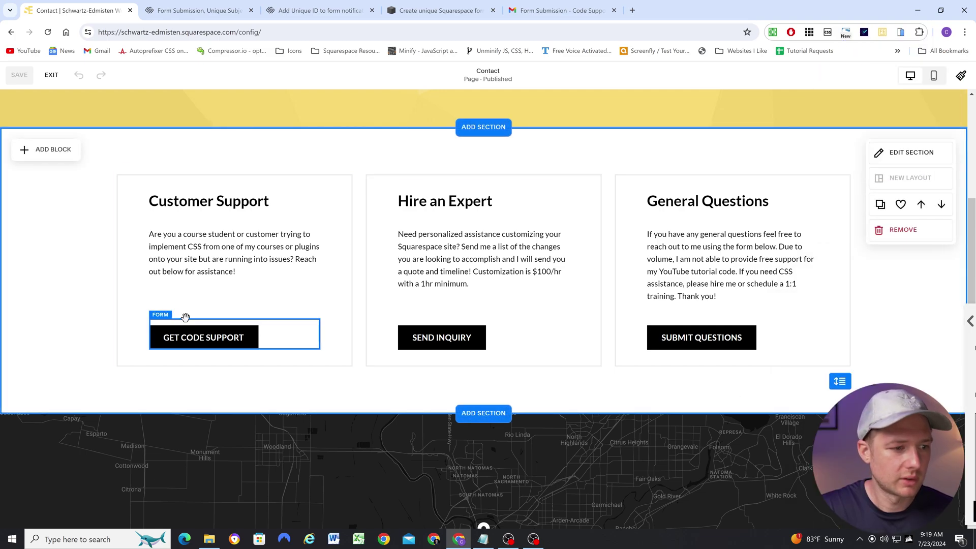
left_click(490, 339)
left_click(490, 339)
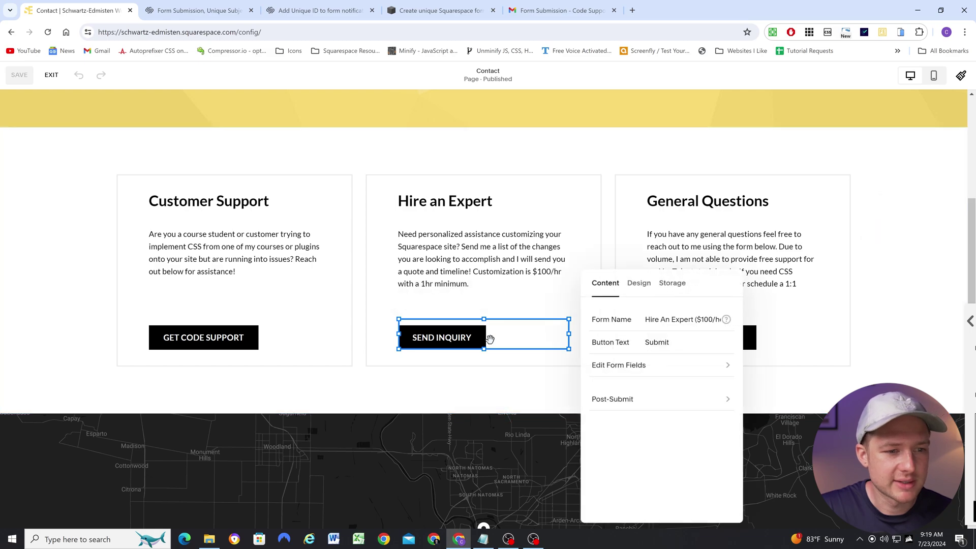
left_click(619, 365)
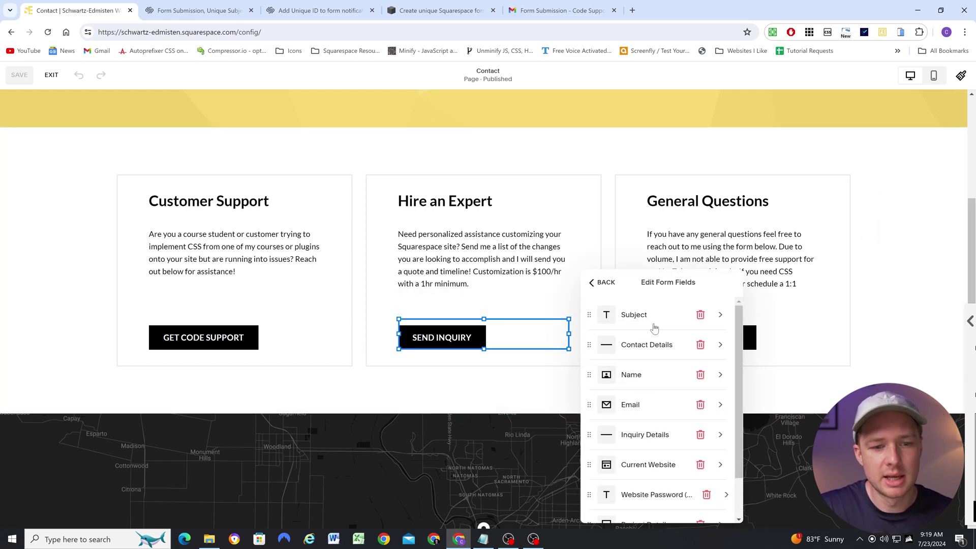
left_click(638, 315)
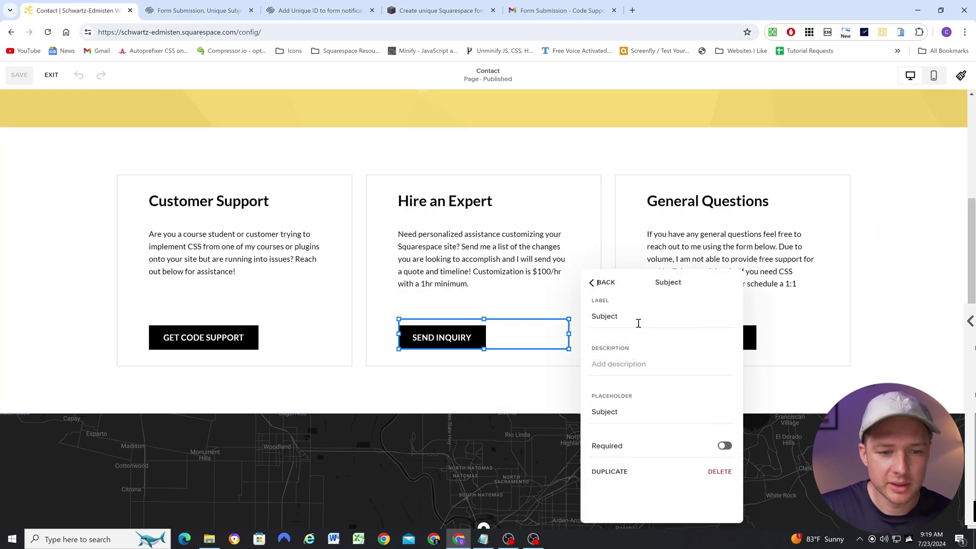
left_click(621, 411)
double_click(621, 411)
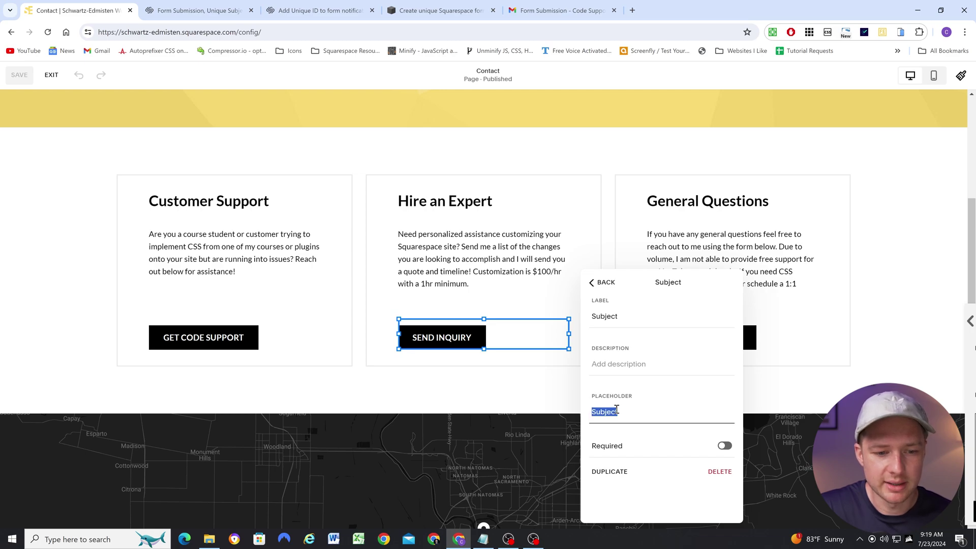
left_click(428, 382)
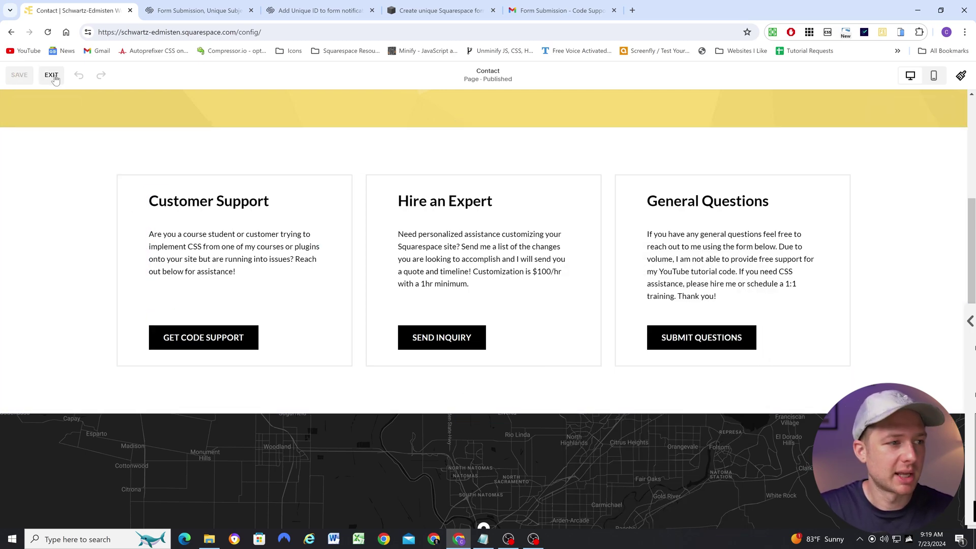
Exit the editor, open the Code Support form, and fill the name fields with test values.
left_click(51, 75)
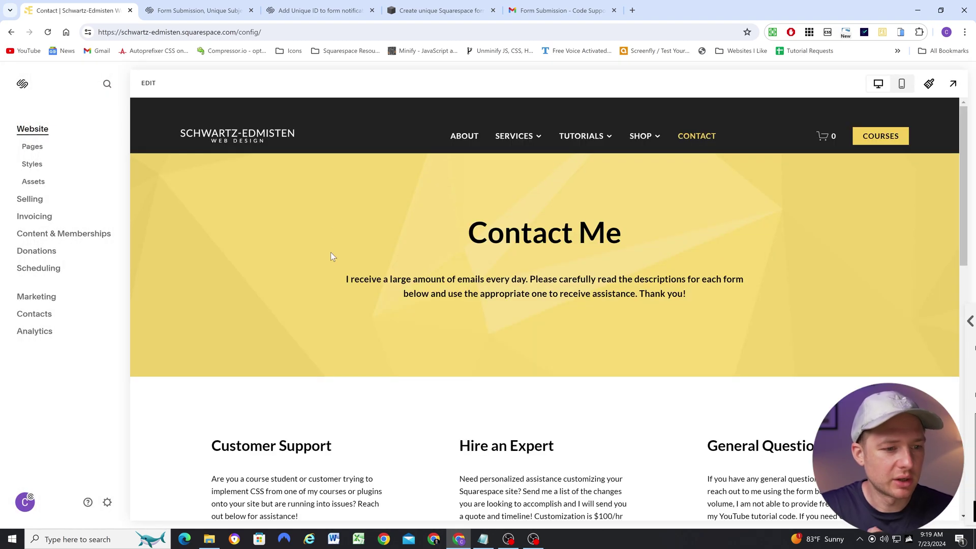
scroll(330, 252, "down", 6)
left_click(264, 277)
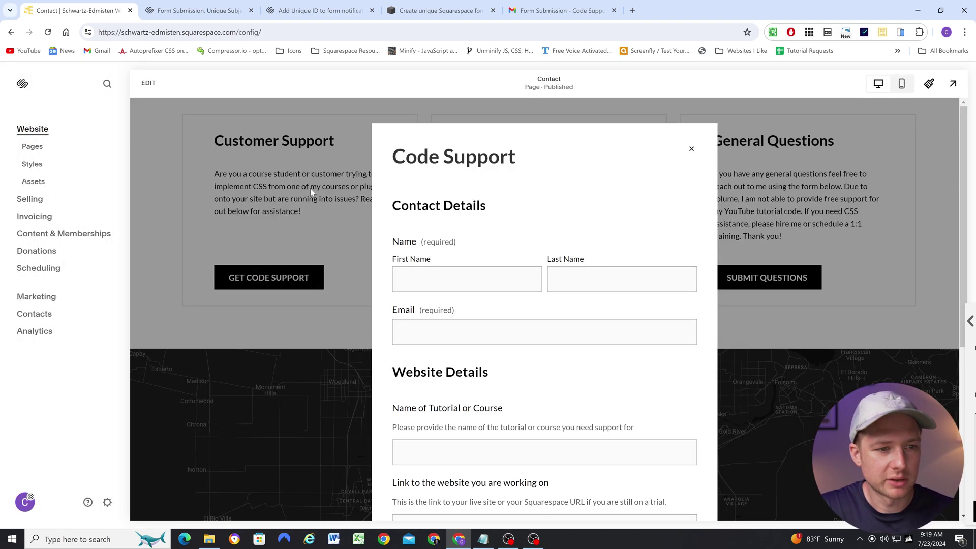
left_click(425, 274)
type("Test")
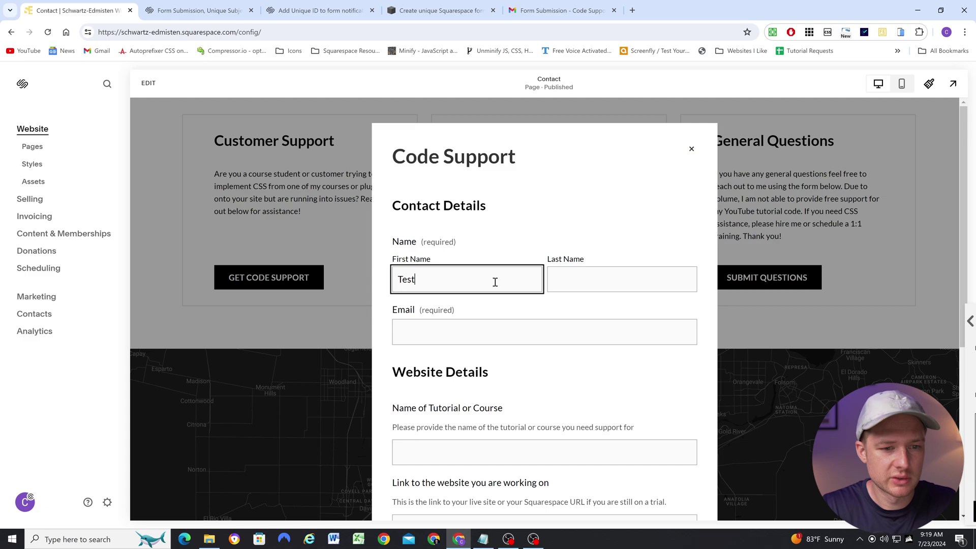
left_click(583, 279)
type("Test")
Enter a test email and 'test' project details, submit, and dismiss the thank-you message.
left_click(451, 327)
type("Te")
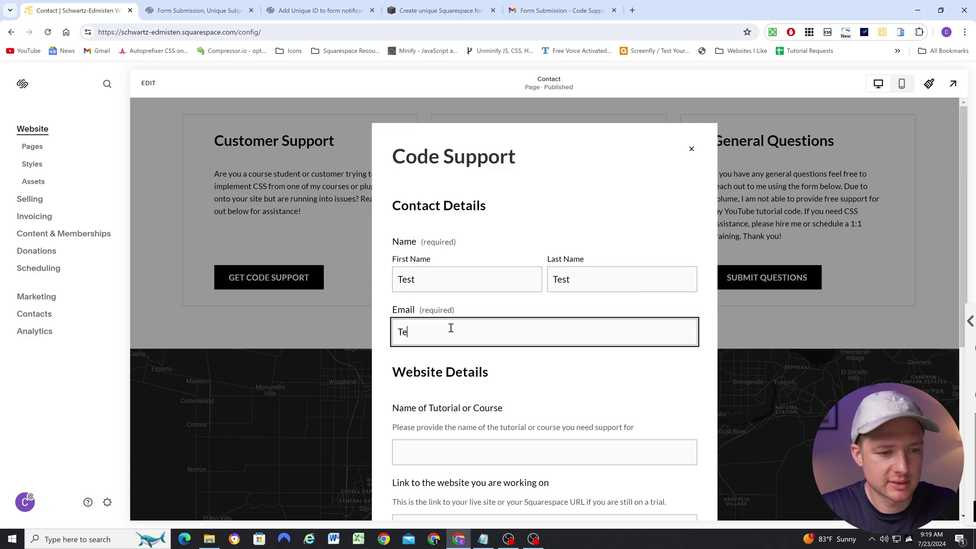
type("st@test.com")
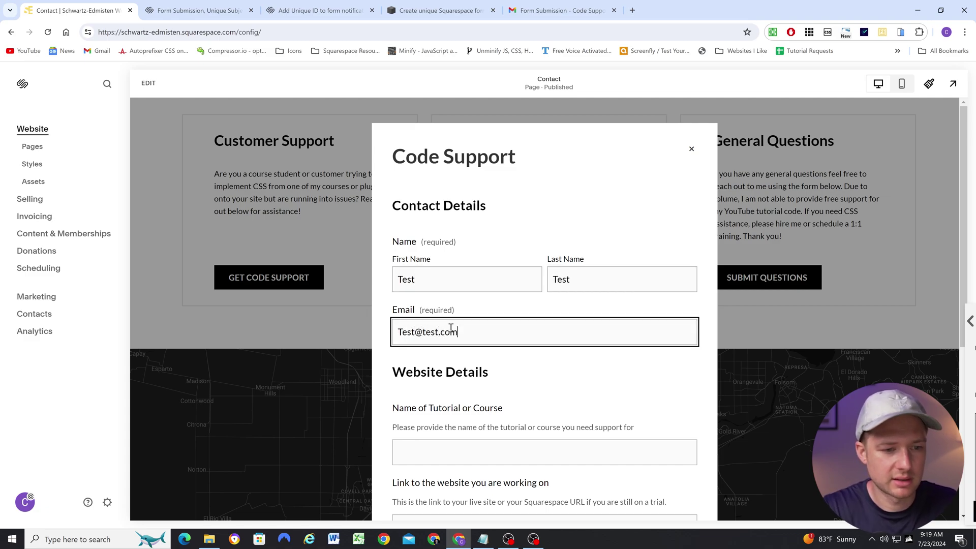
scroll(408, 367, "down", 5)
left_click(423, 394)
type("test")
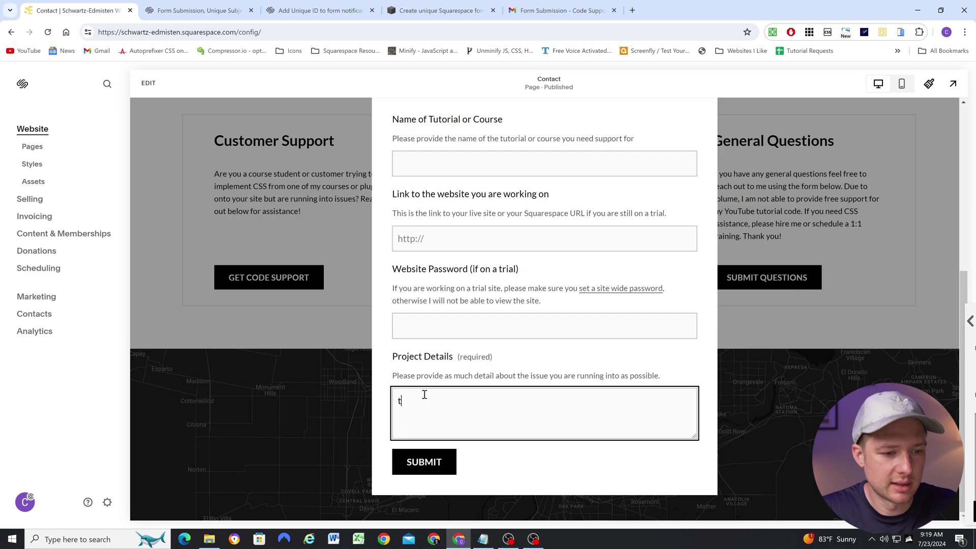
left_click(420, 468)
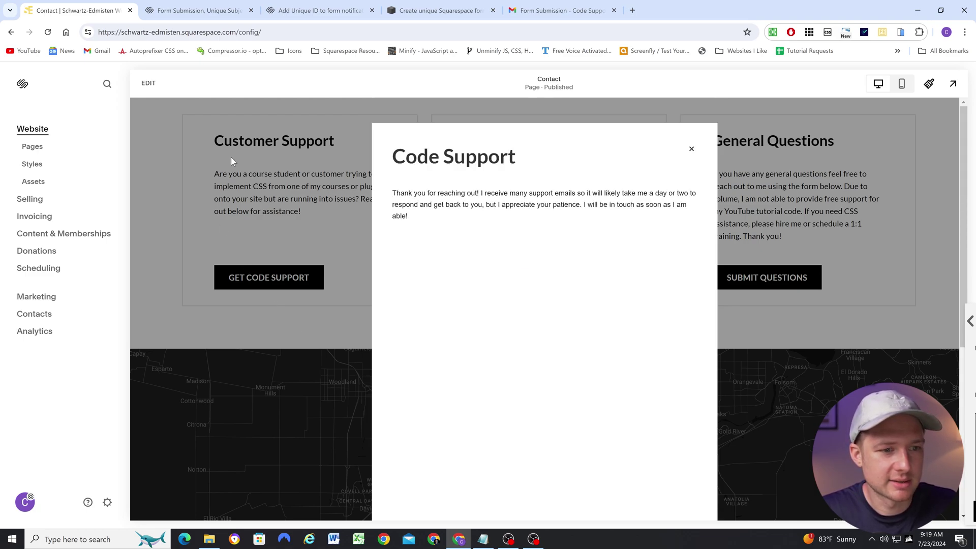
left_click(691, 149)
Switch to Gmail and open the newest Code Support submission email in the Inbox.
left_click(559, 8)
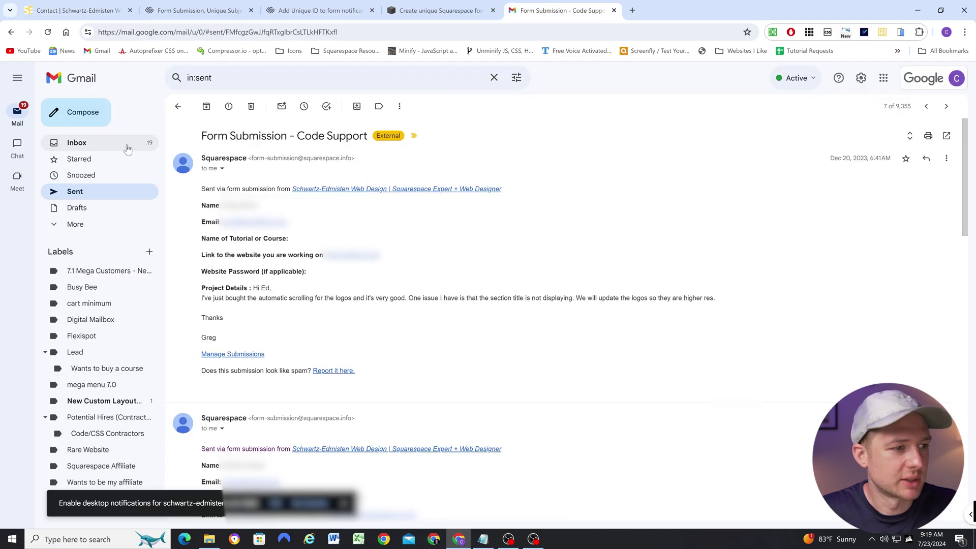
left_click(85, 147)
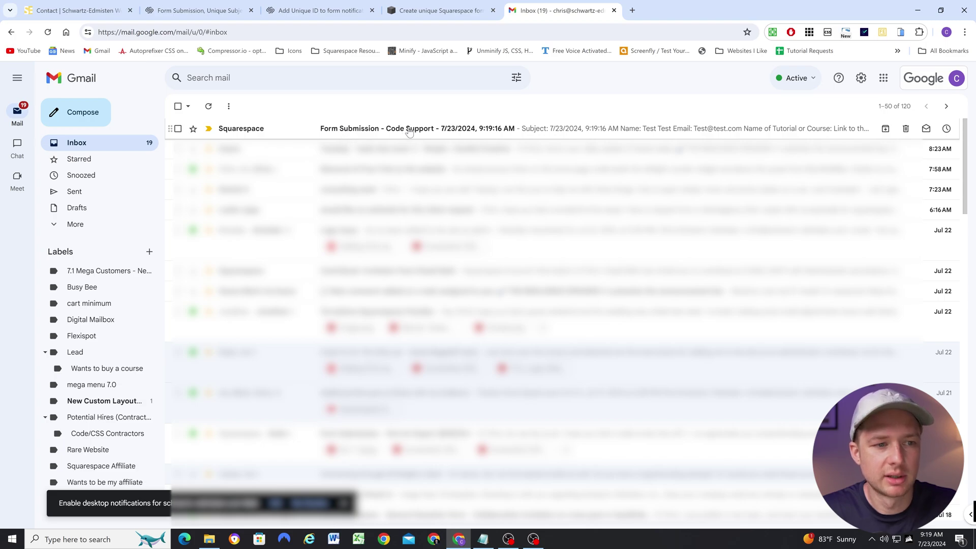
left_click(462, 130)
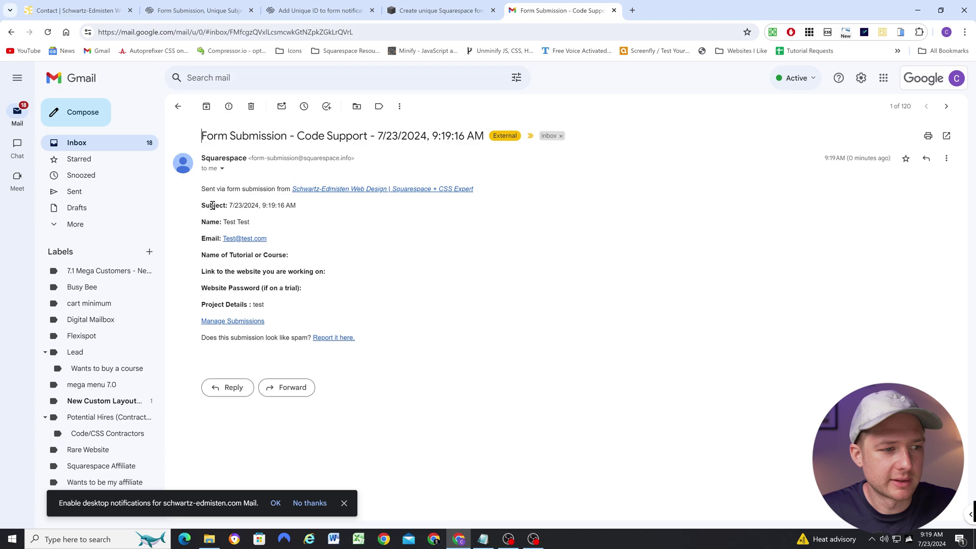
Highlight the Subject value 7/23/2024, 9:19:16 AM in the submission email.
left_click_drag(230, 205, 313, 214)
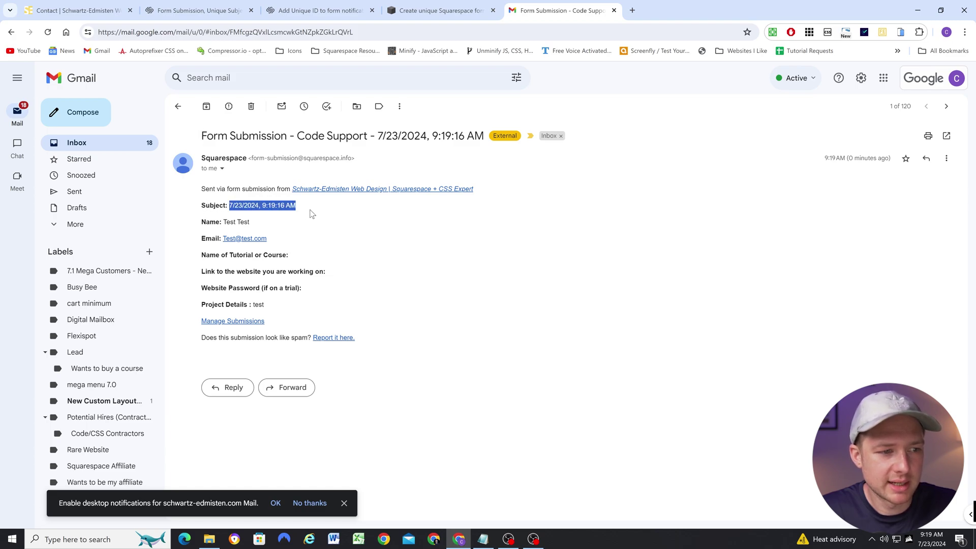
left_click(311, 209)
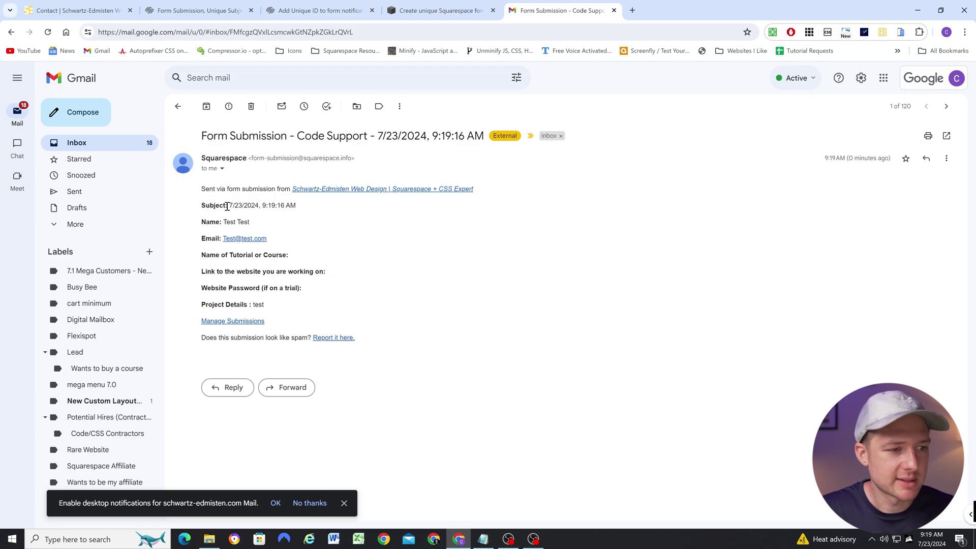
left_click_drag(309, 210, 208, 205)
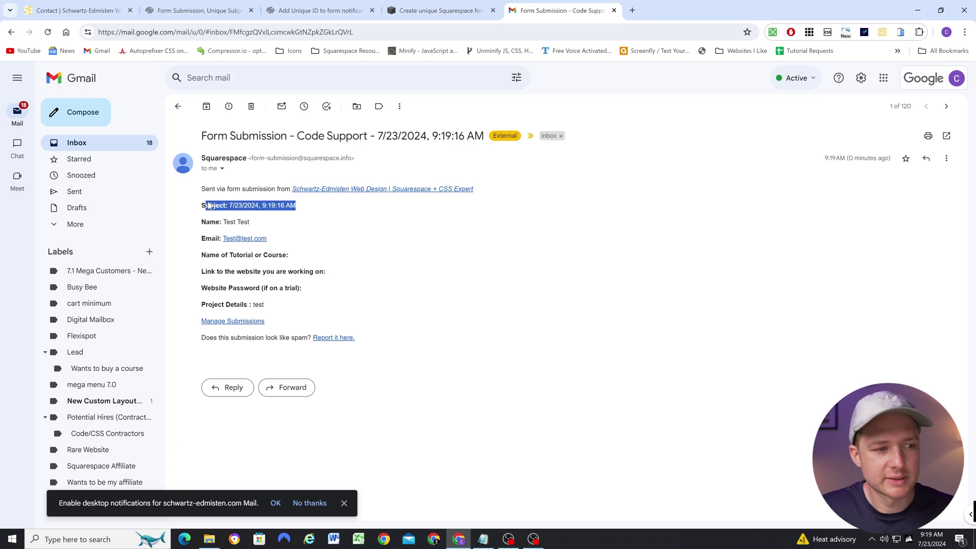
left_click(210, 207)
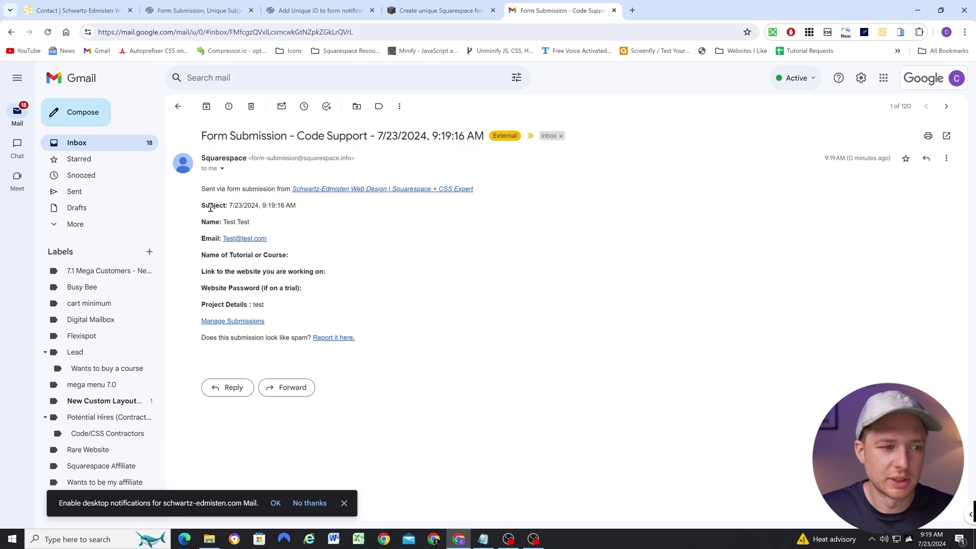
left_click_drag(309, 210, 229, 205)
left_click(304, 212)
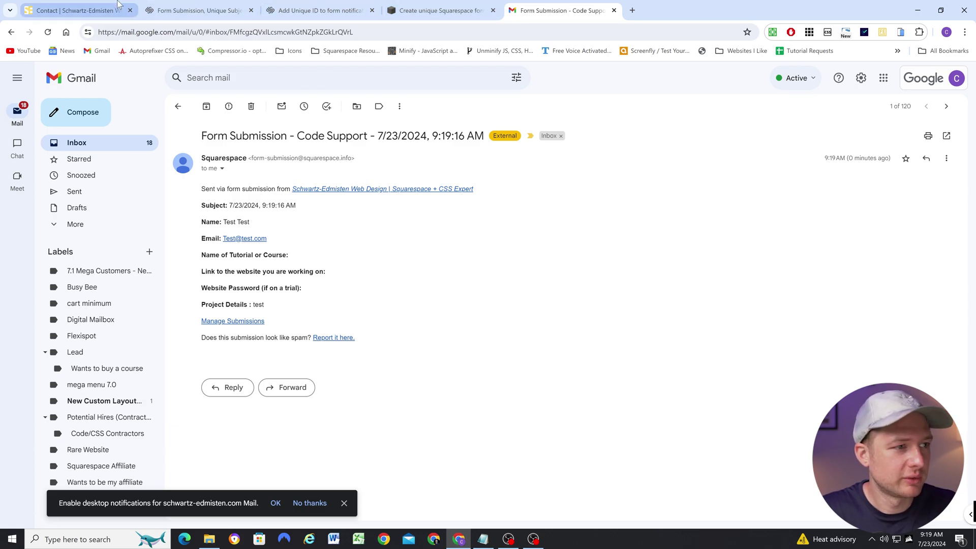
Open the Code Support form on the Contact page and enter 'test' as first and last name.
left_click(66, 6)
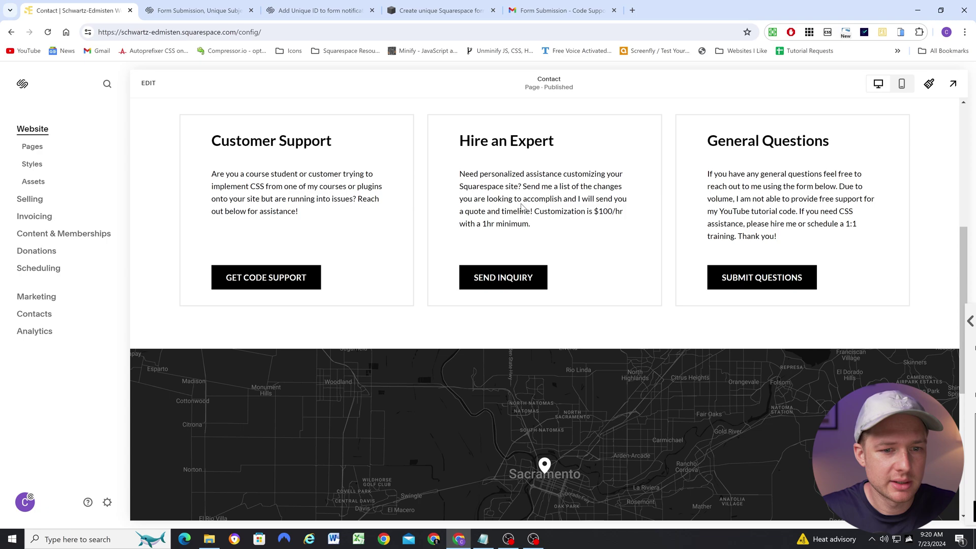
left_click(268, 270)
left_click(422, 272)
type("test")
left_click(601, 276)
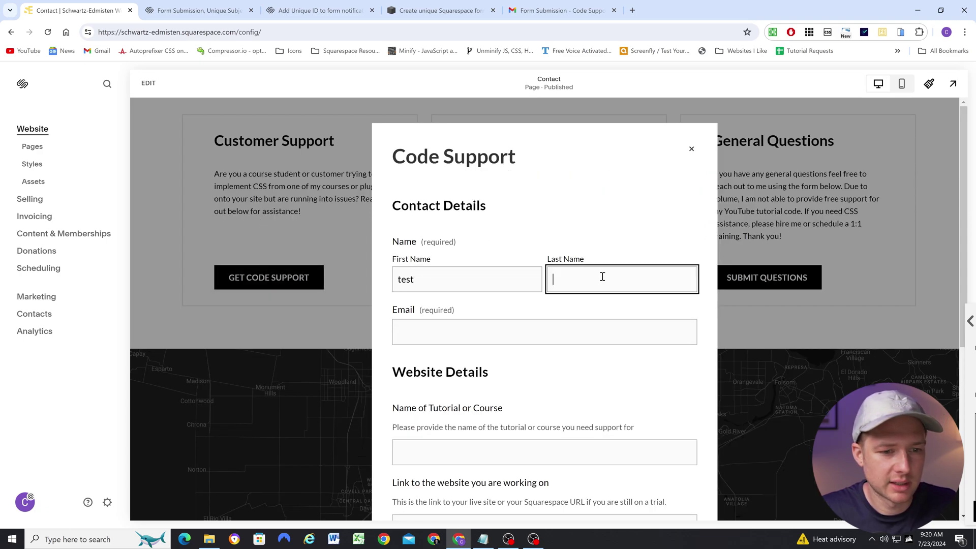
type("test")
Add a test e-mail address and project details 'test', submit, and dismiss the thank-you message.
left_click(434, 327)
type("test@test.com")
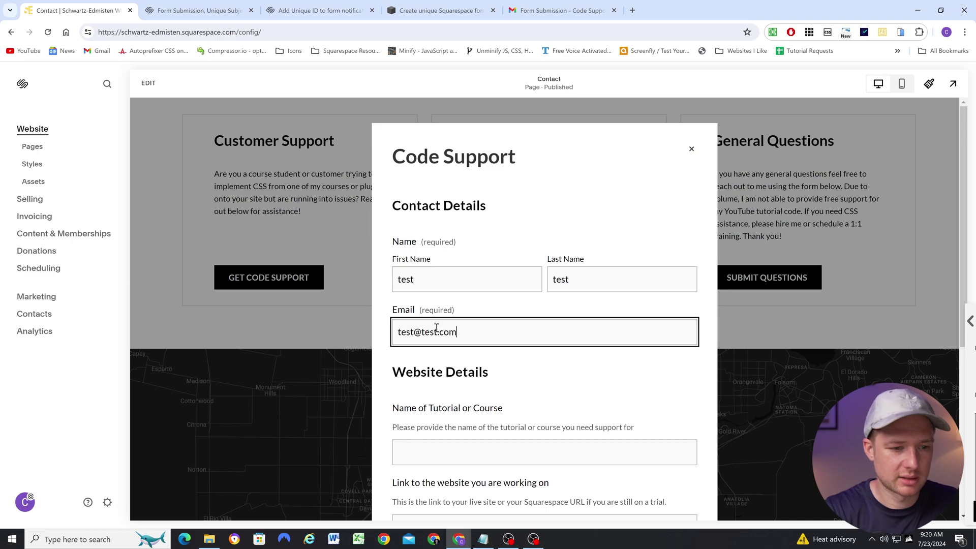
scroll(430, 356, "down", 5)
left_click(420, 394)
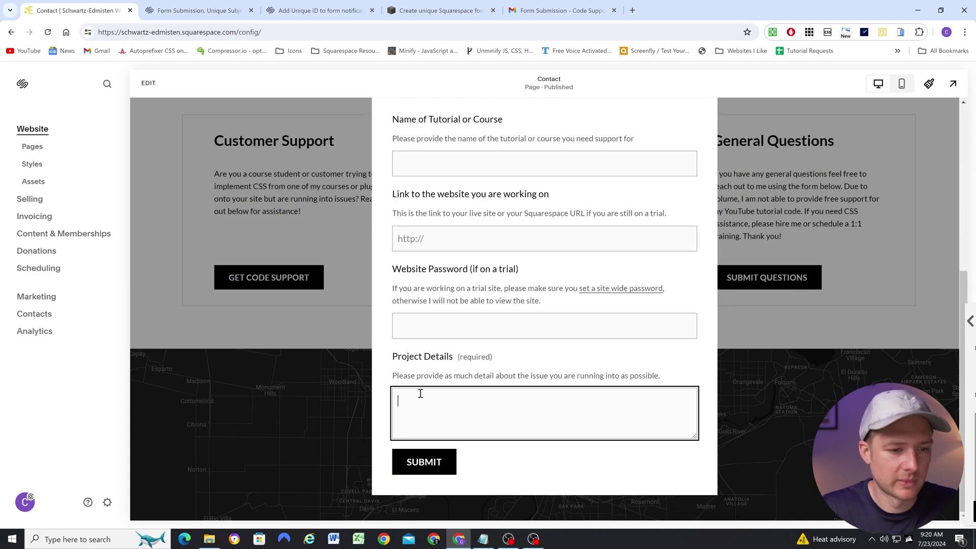
type("test")
left_click(414, 465)
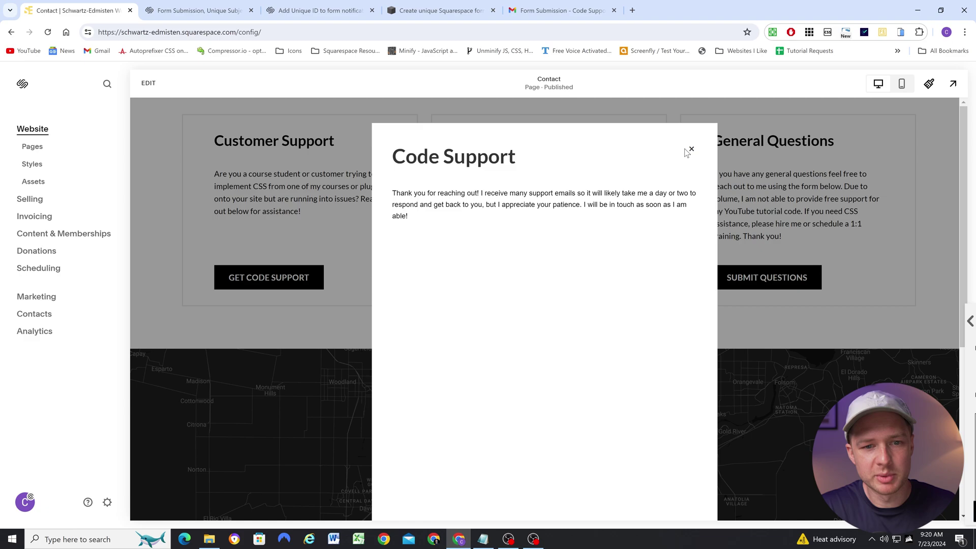
left_click(691, 150)
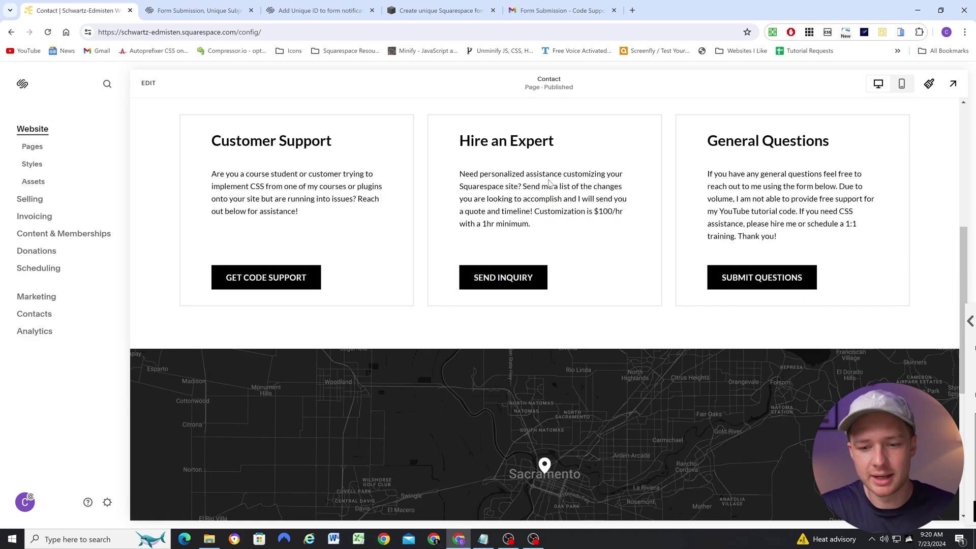
Open the new Form Submission email in Gmail with subject 7/23/2024, 9:20:04 AM, then return to the forum thread.
left_click(559, 4)
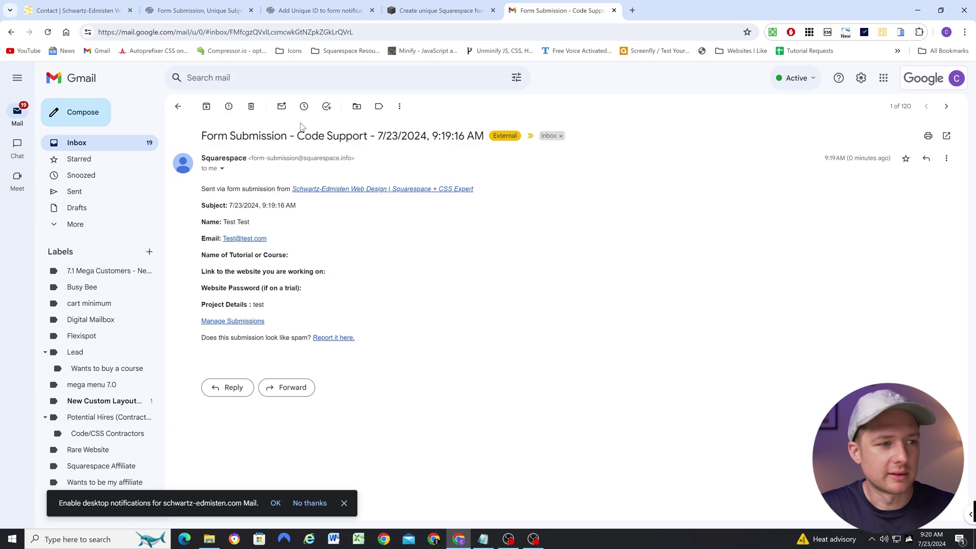
left_click(94, 143)
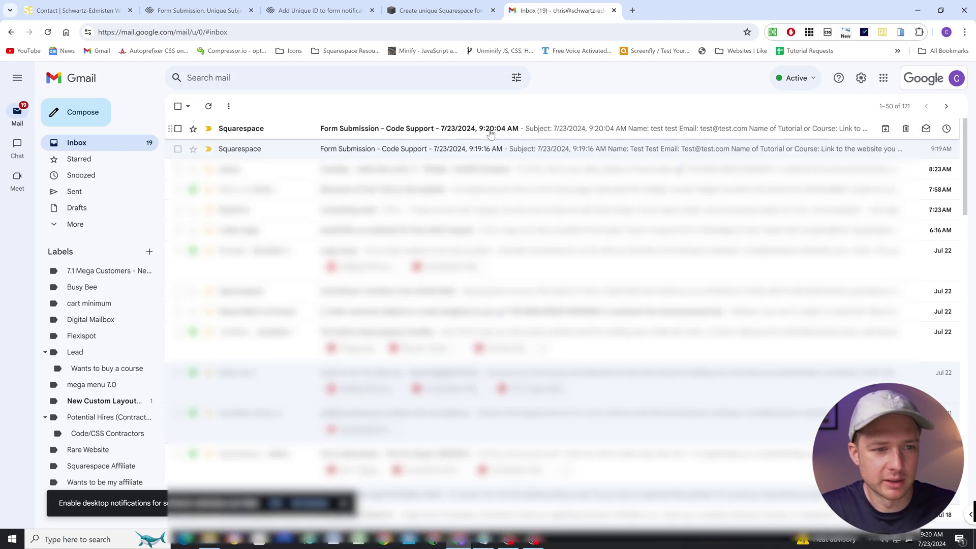
left_click(506, 133)
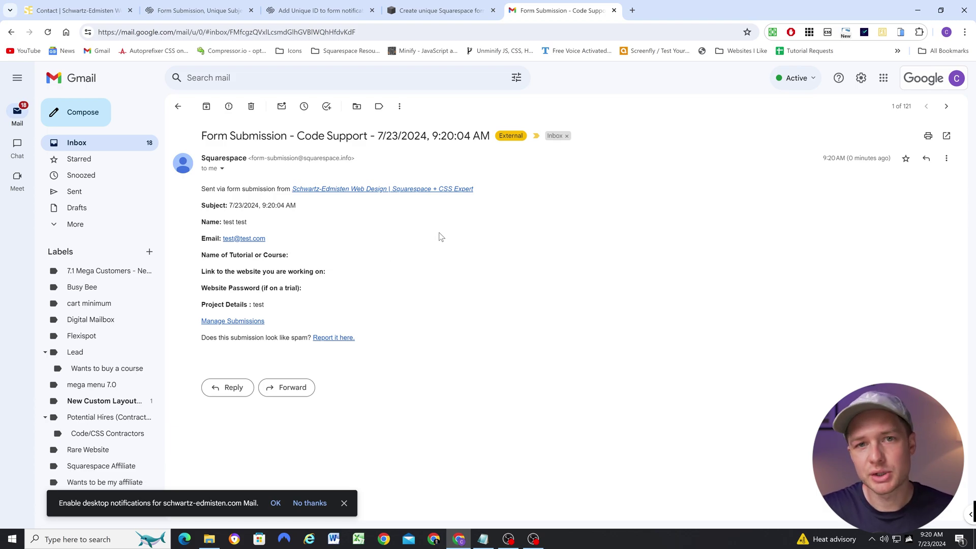
left_click(226, 7)
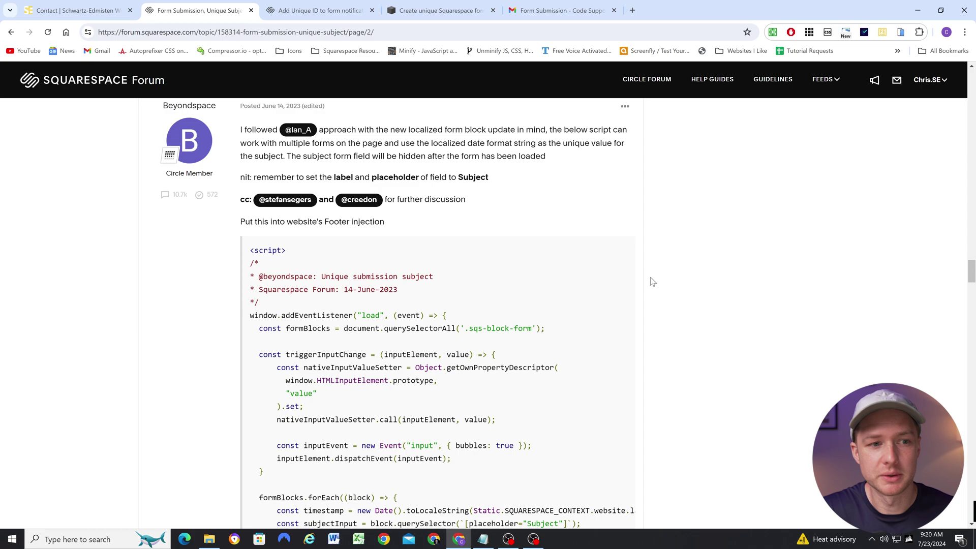
scroll(650, 281, "up", 1)
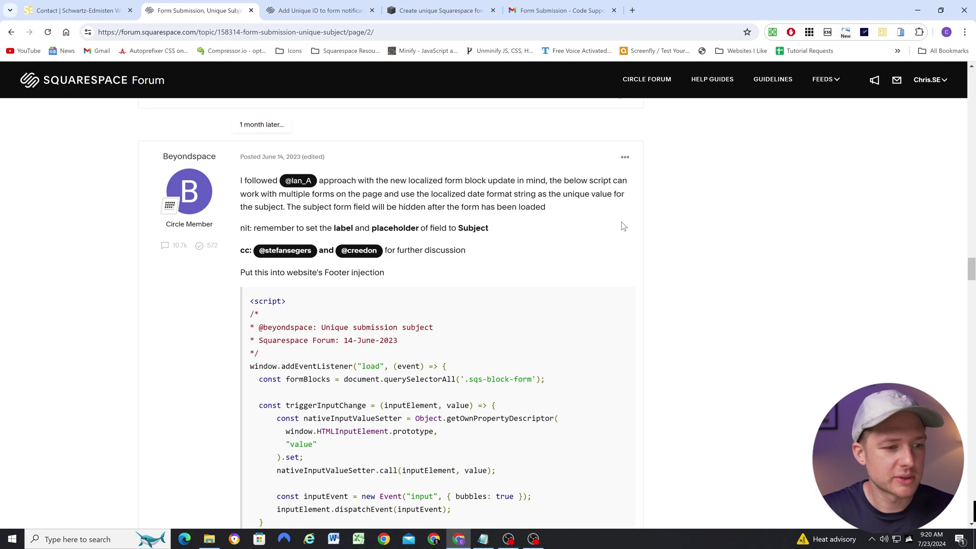
scroll(627, 220, "down", 2)
scroll(626, 220, "down", 2)
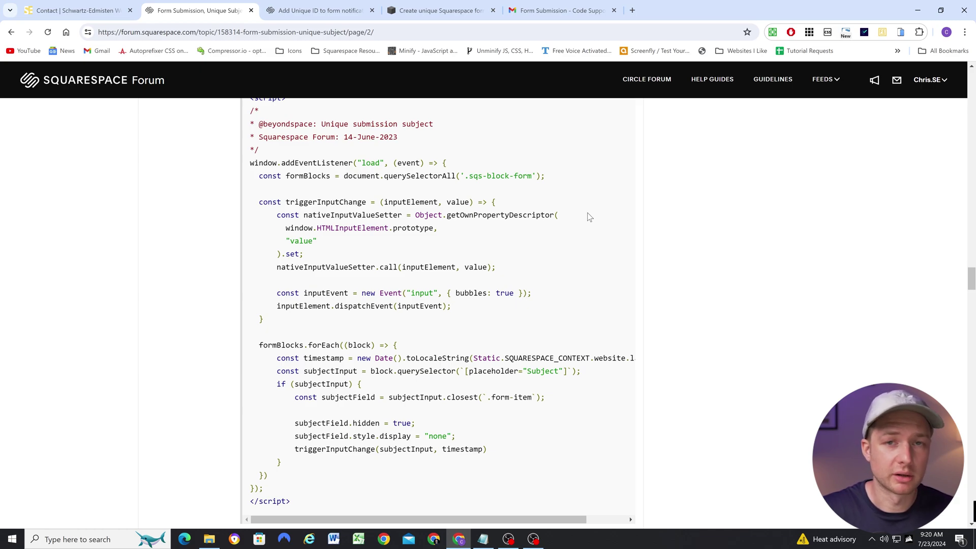
scroll(590, 217, "down", 1)
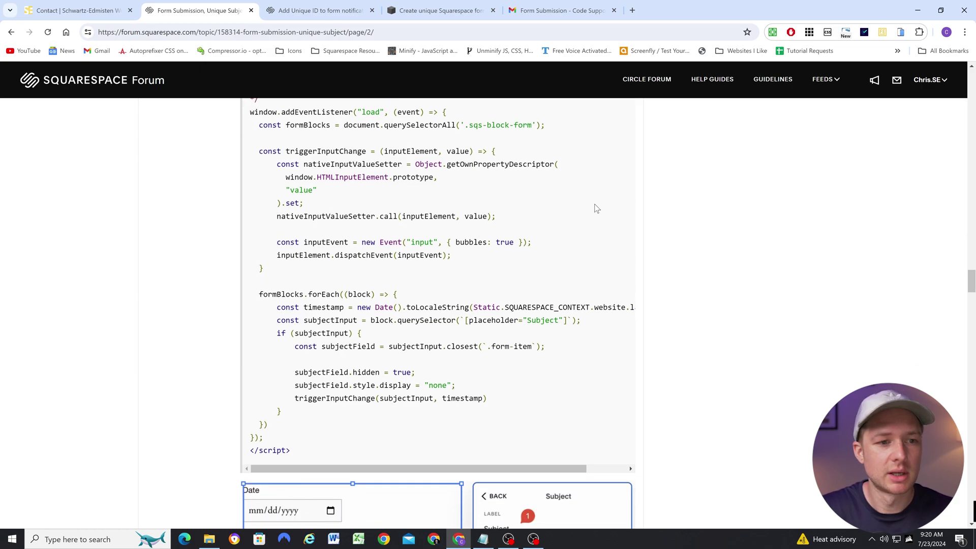
scroll(595, 213, "up", 1)
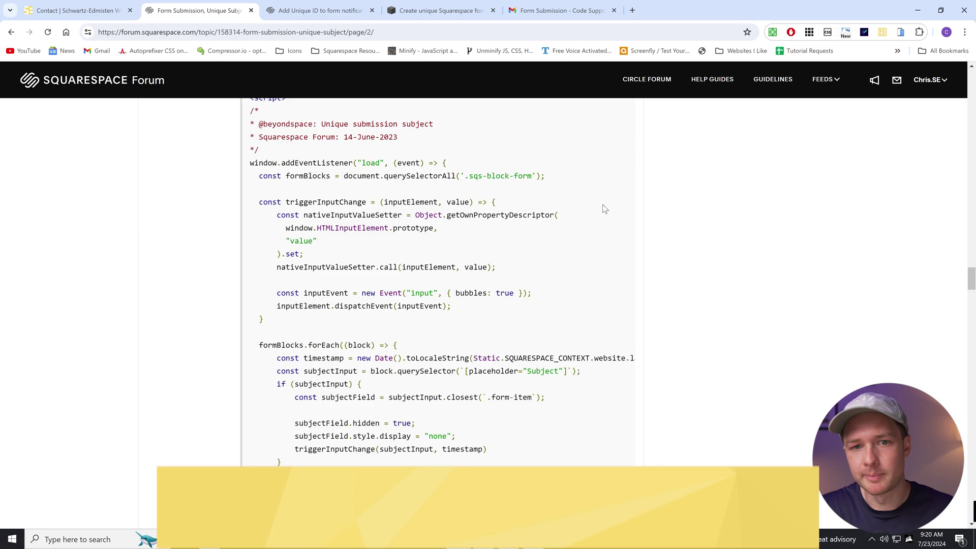